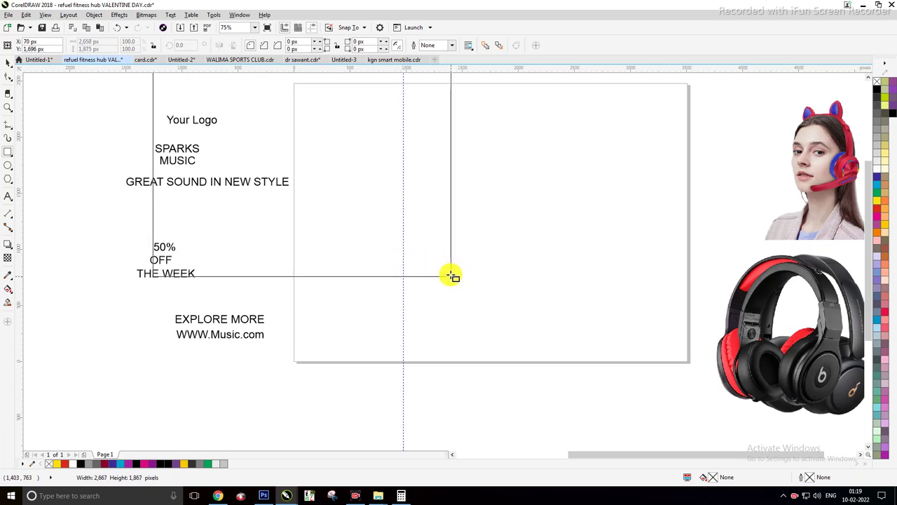
Move and enlarge the rectangle to about 3,200 × 2,017 px so it sits roughly centred on the page with narrow margins.
click(7, 63)
drag(324, 153, 498, 194)
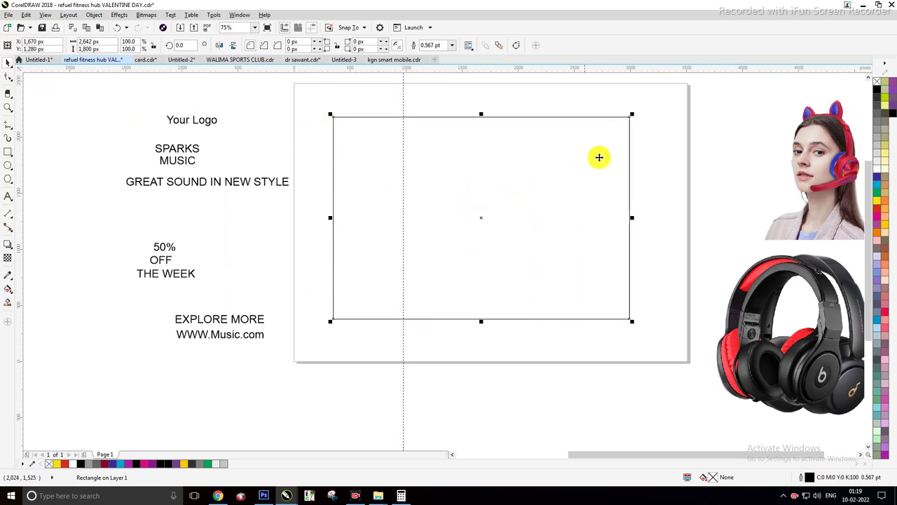
drag(635, 114, 670, 104)
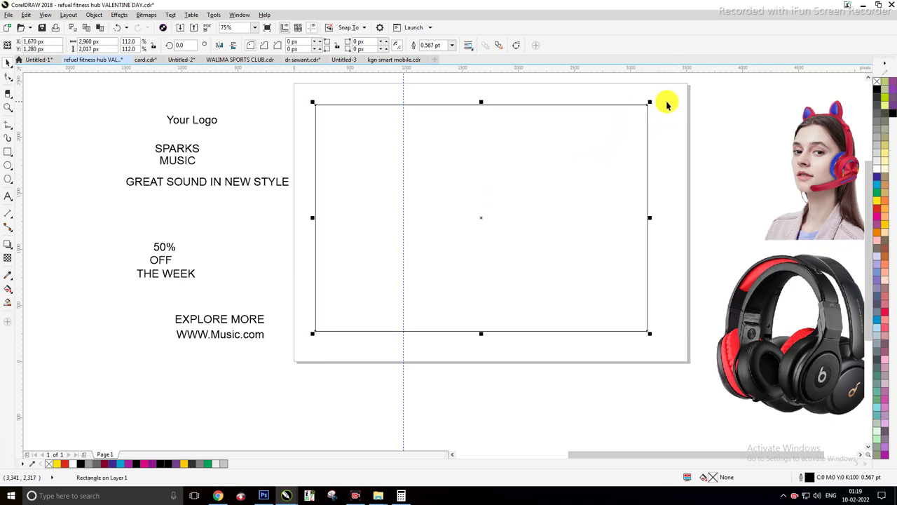
click(487, 214)
drag(497, 217, 511, 222)
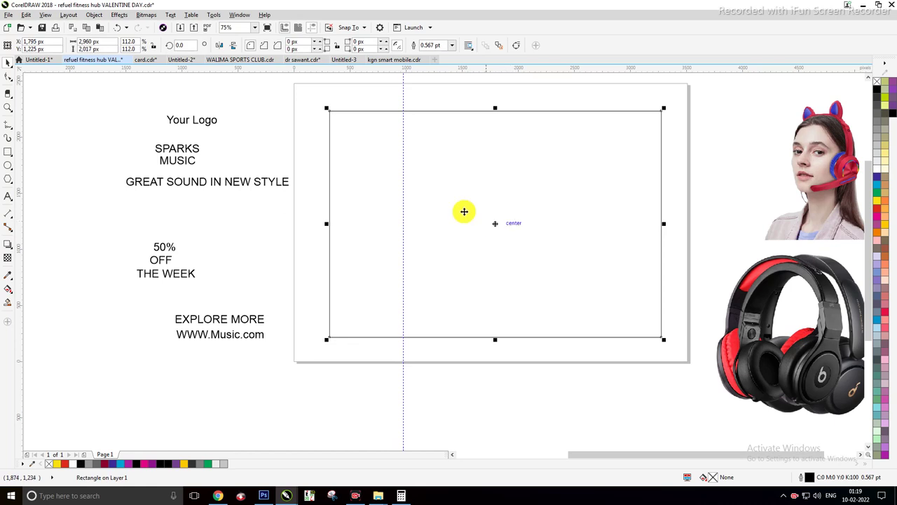
drag(325, 225, 313, 225)
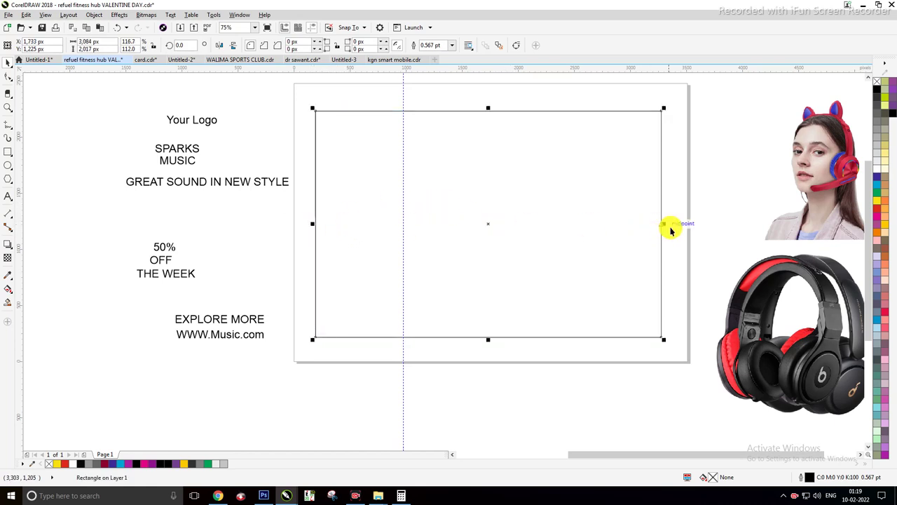
drag(666, 223, 677, 223)
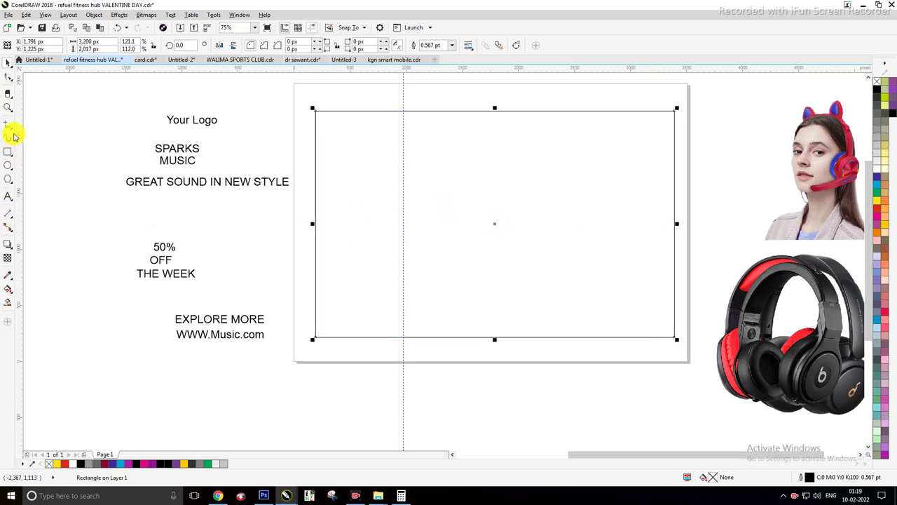
Draw a 2-point line from the midpoint of the rectangle's right edge to just above its lower-left corner.
click(13, 131)
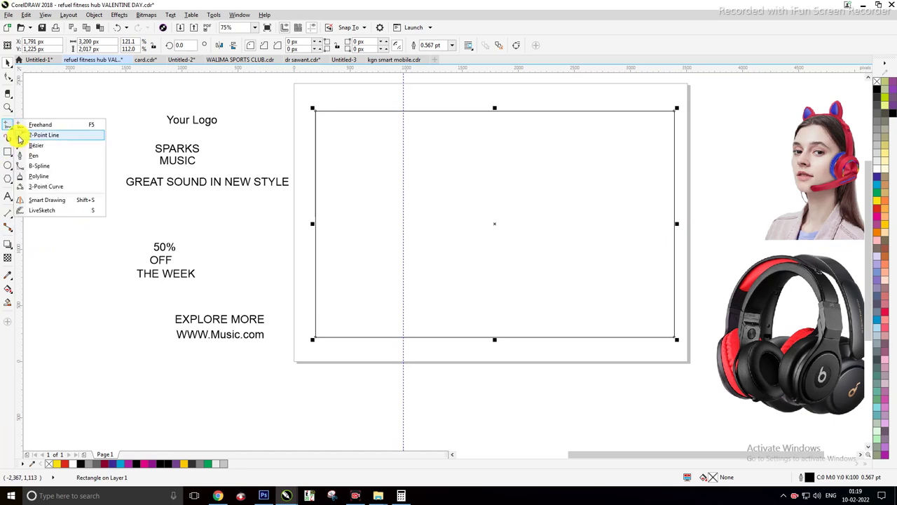
click(19, 138)
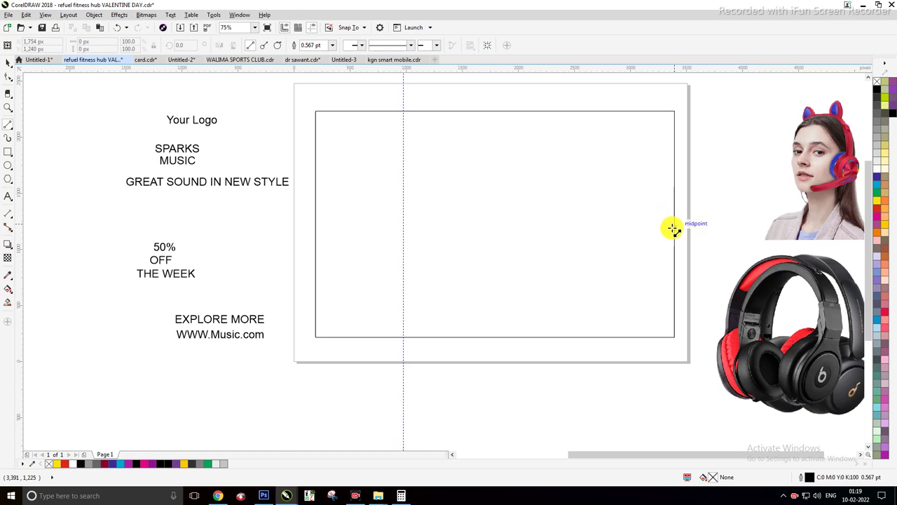
drag(673, 228, 317, 334)
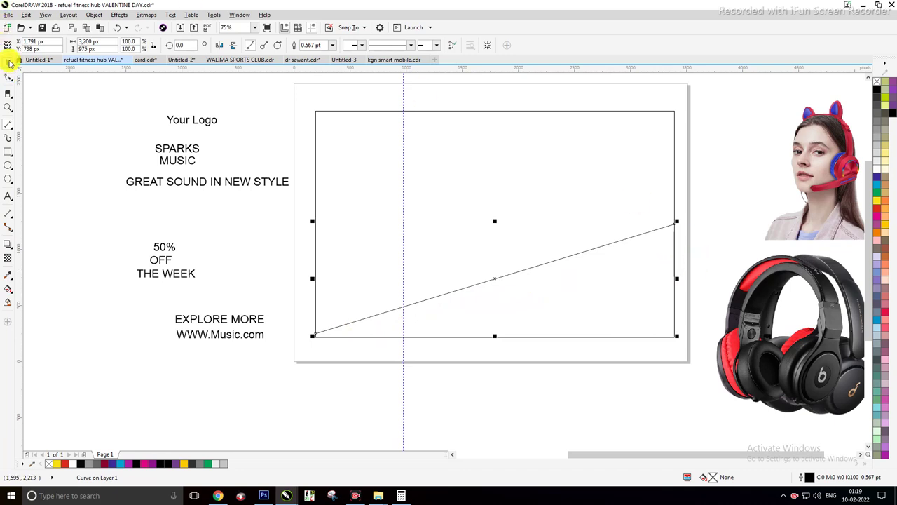
click(8, 61)
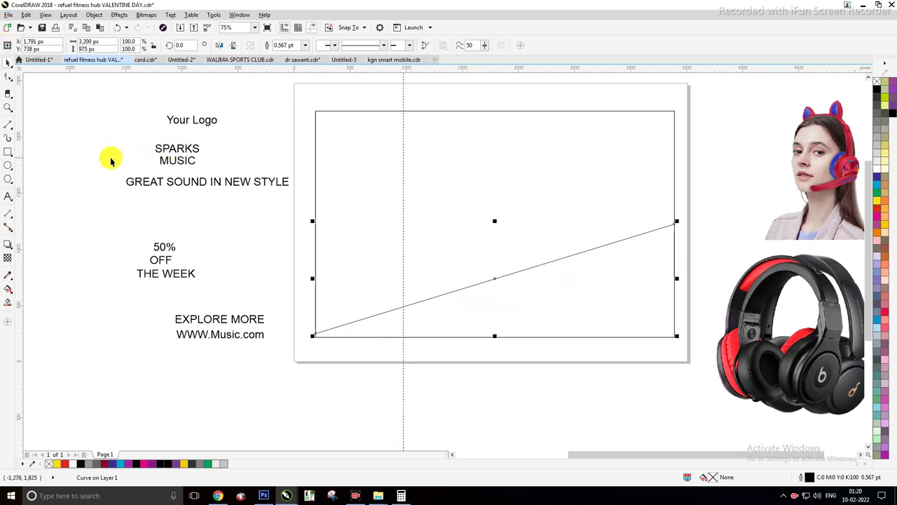
Smart Fill the rectangle's area above the diagonal line with PANTONE 186 C red.
click(72, 147)
click(461, 181)
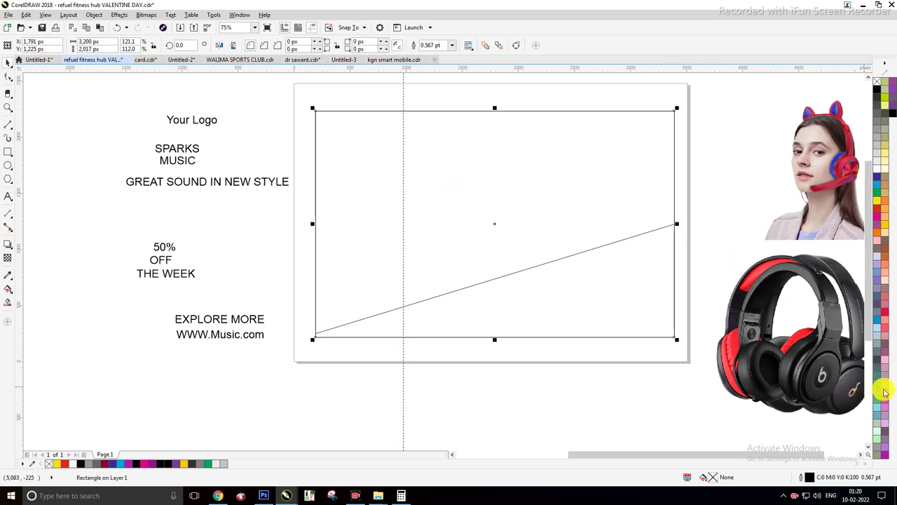
click(7, 306)
click(385, 216)
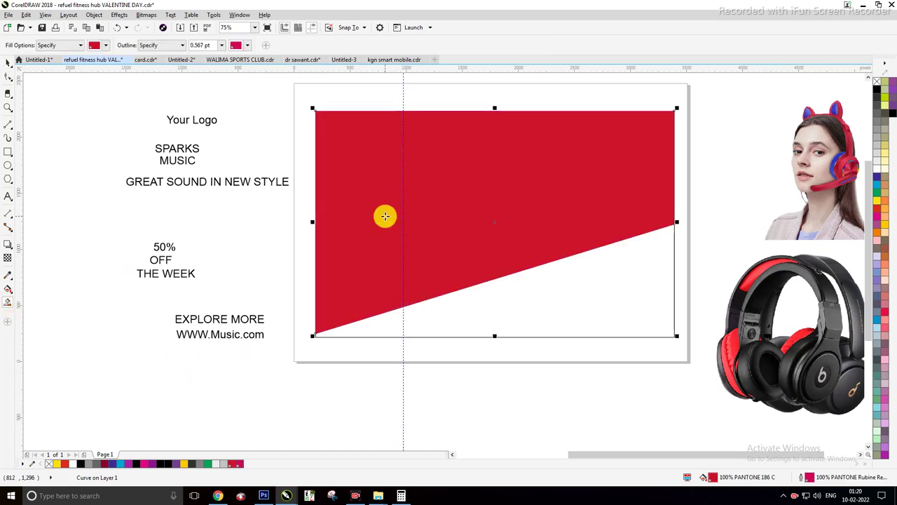
click(878, 377)
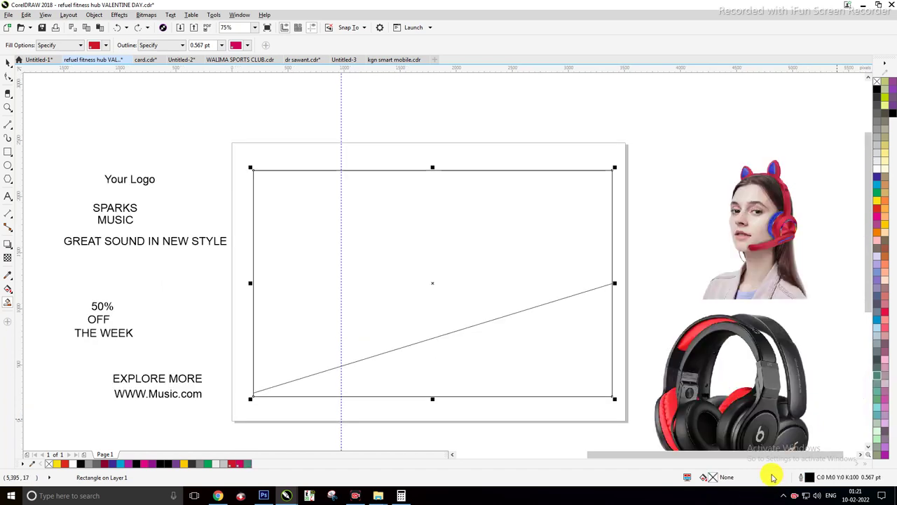
click(382, 285)
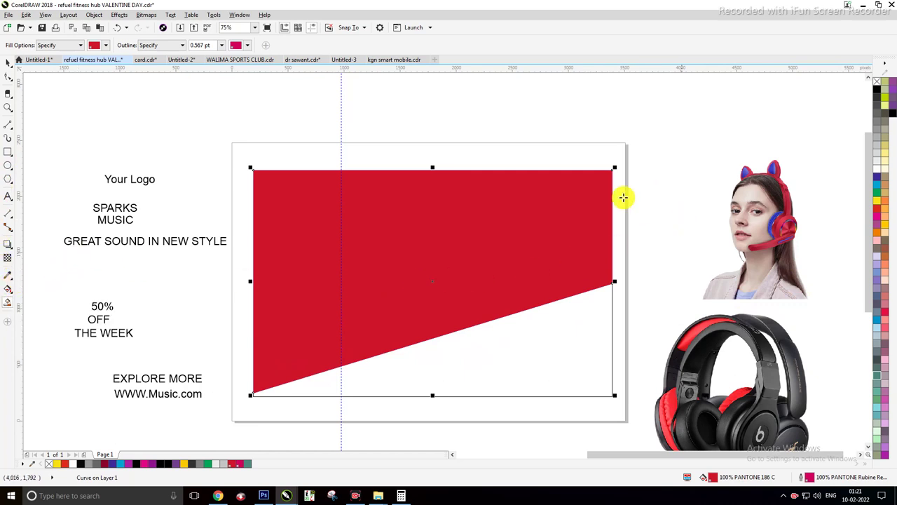
Smart Fill the area below the diagonal line and recolour it orange (C0 M40 Y80 K0).
click(8, 290)
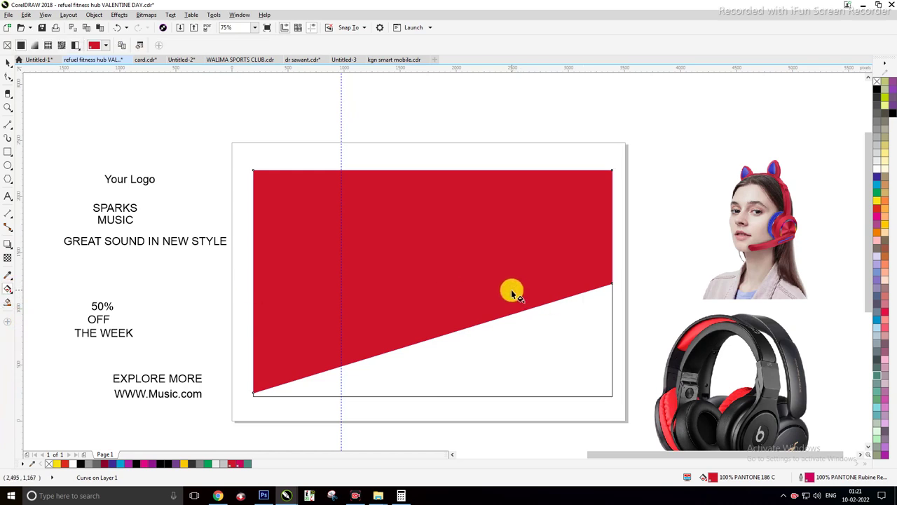
click(7, 304)
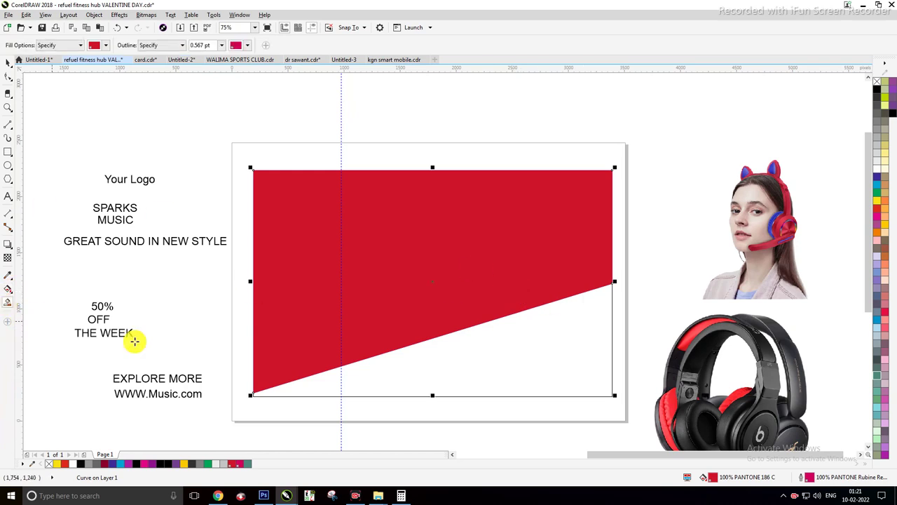
click(563, 358)
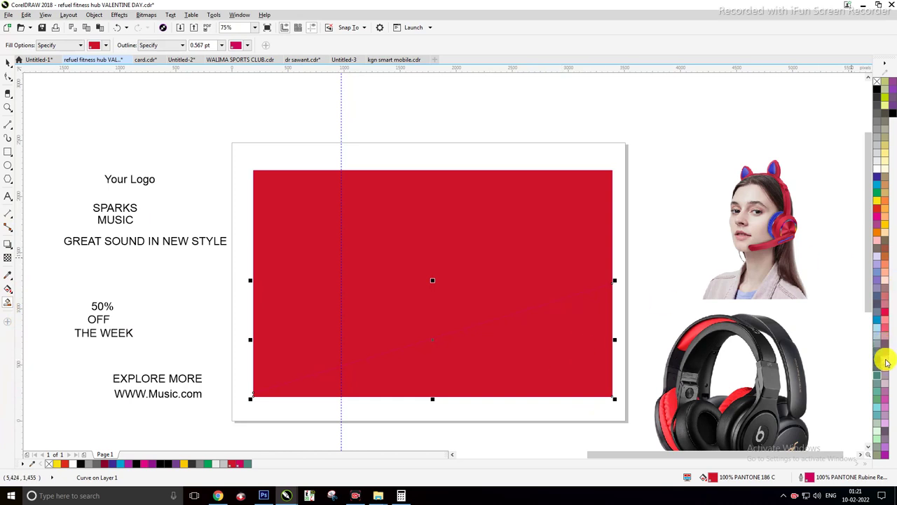
click(878, 196)
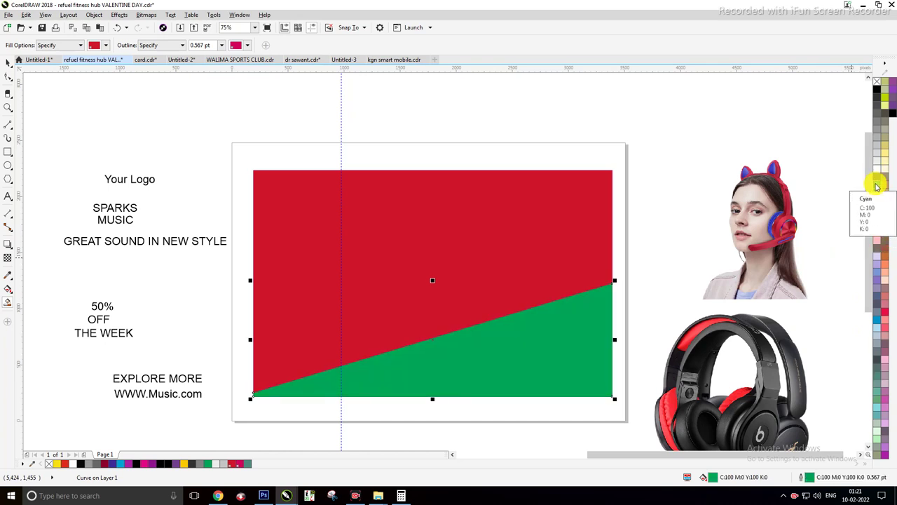
click(876, 179)
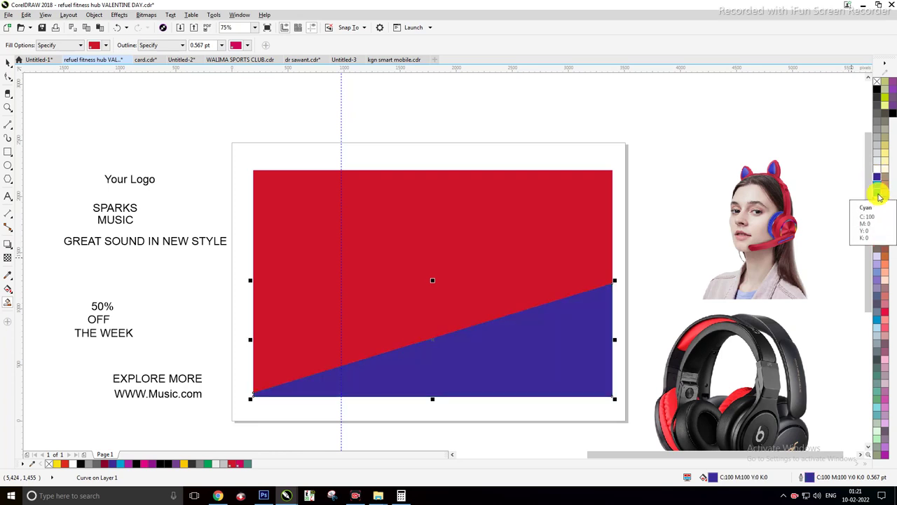
click(884, 212)
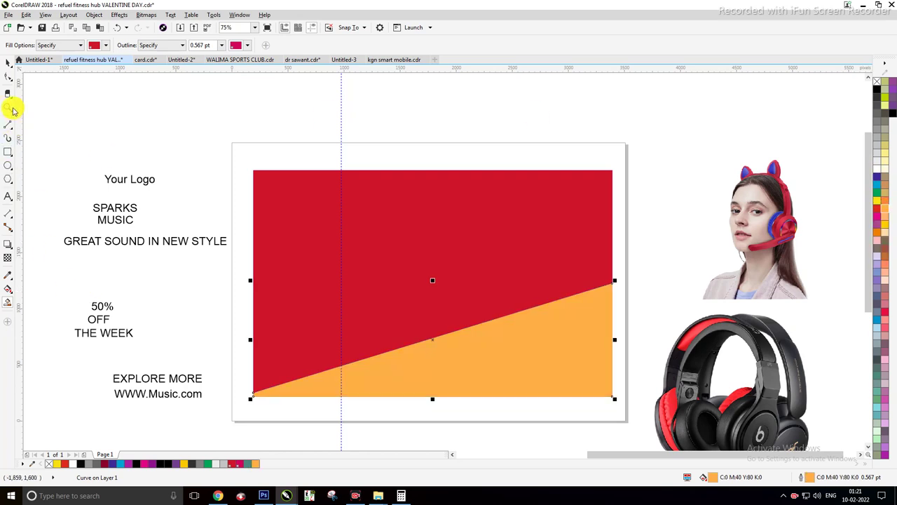
Apply a diagonal linear fountain fill to the upper red shape, running from red to black.
click(9, 64)
click(400, 290)
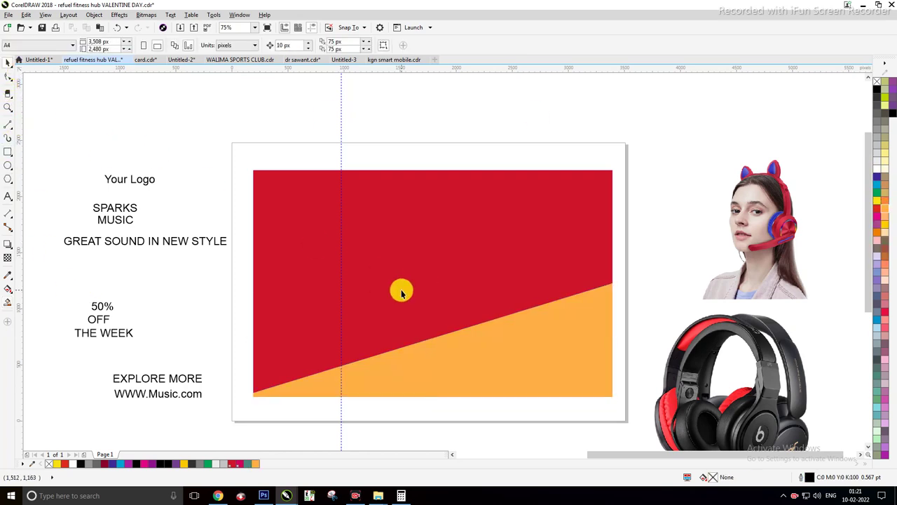
click(9, 290)
drag(393, 265, 457, 425)
drag(408, 266, 383, 236)
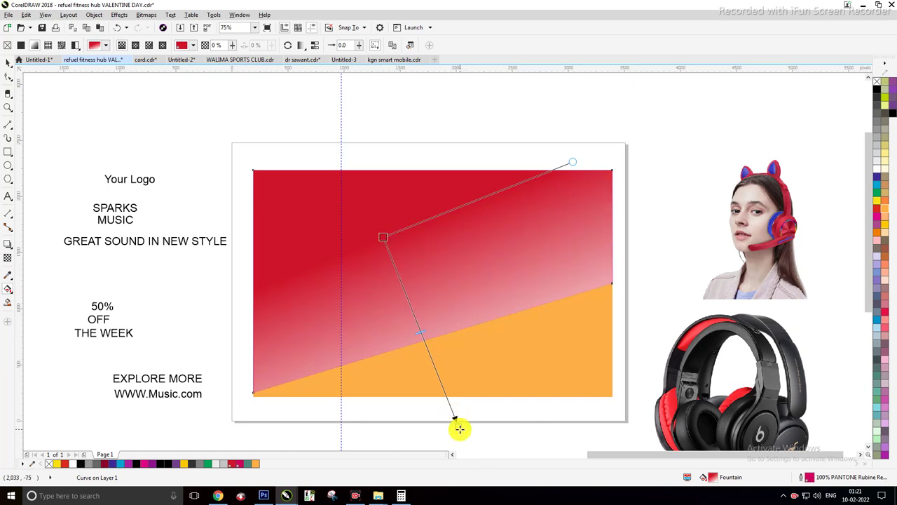
click(458, 427)
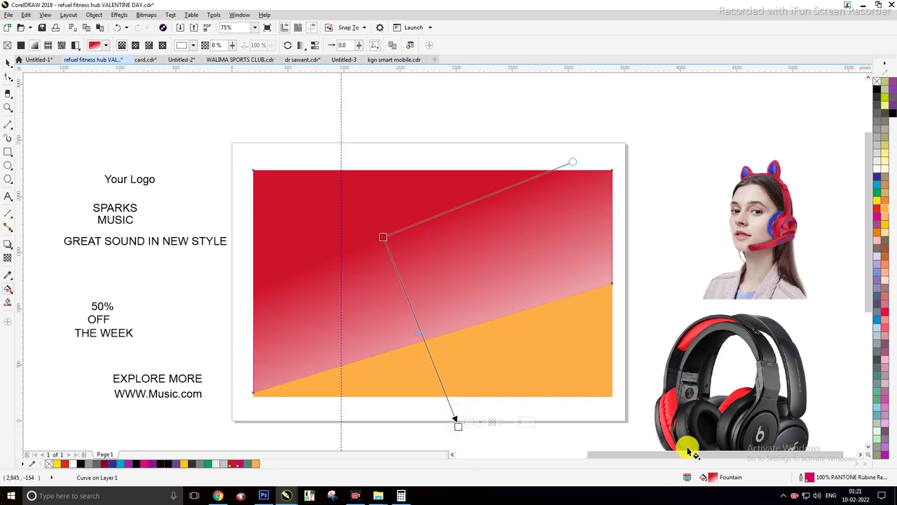
click(161, 464)
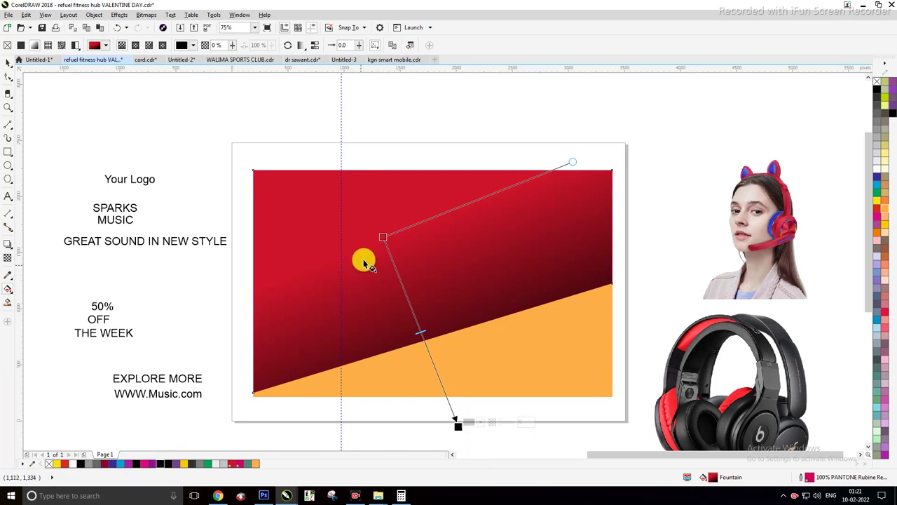
Shift the fountain fill's red start toward the shape's upper-left corner and its black end slightly upward.
drag(383, 239, 346, 215)
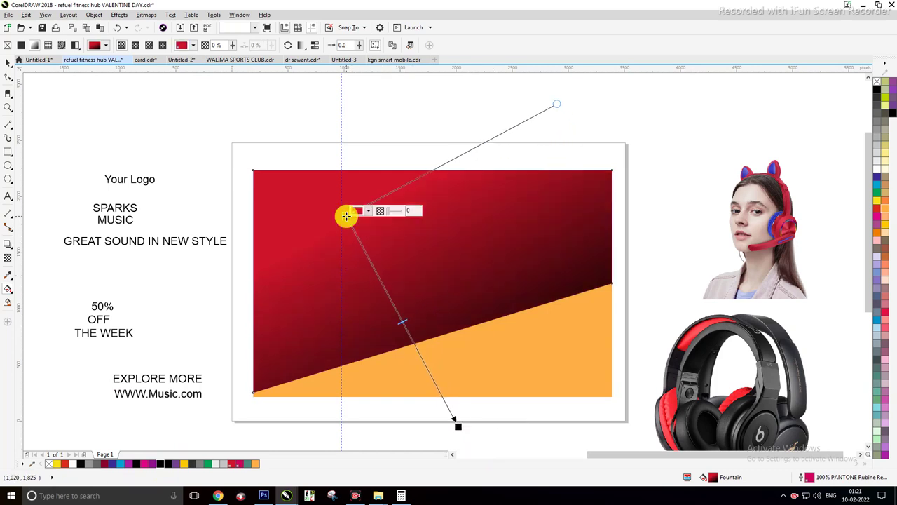
drag(458, 425, 458, 419)
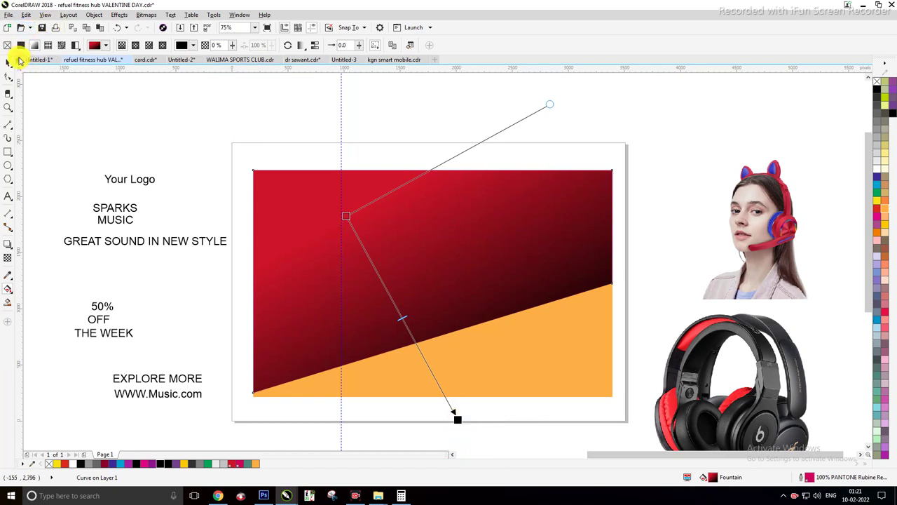
click(8, 63)
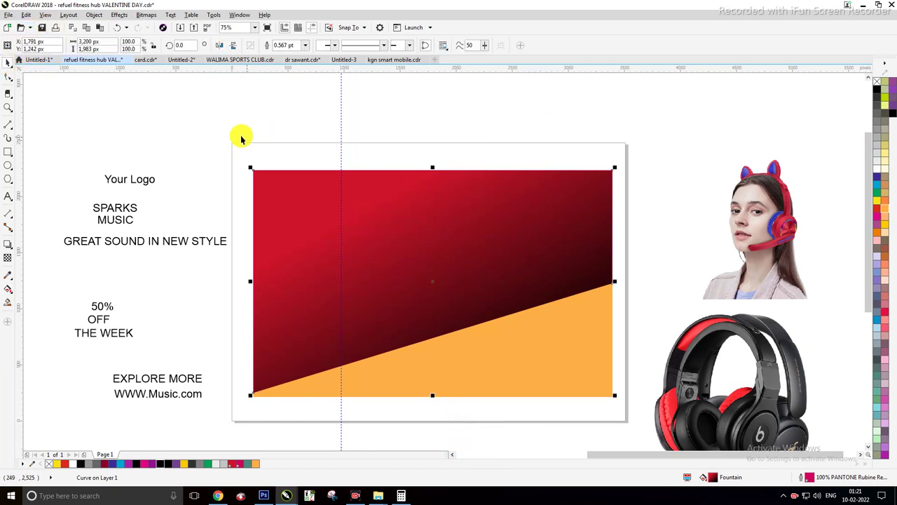
click(202, 114)
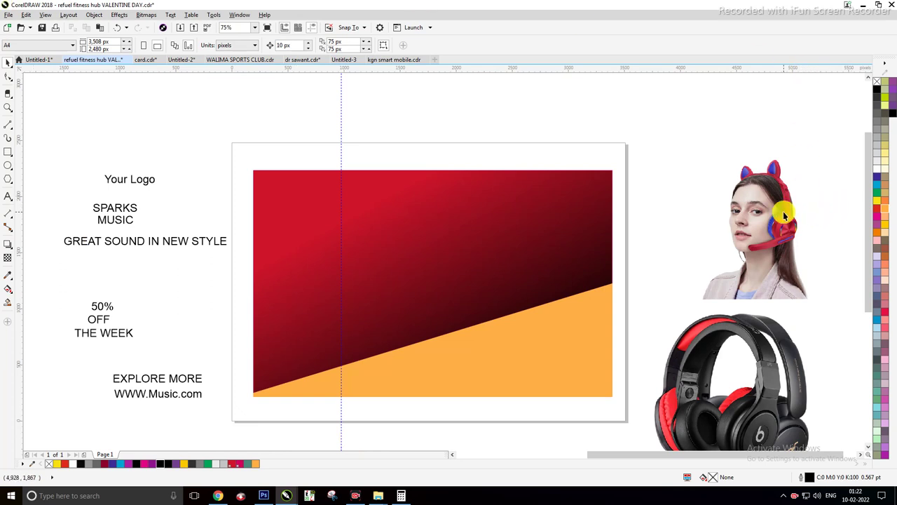
Try to place the headset woman's picture over the right part of the background shapes.
drag(759, 219, 559, 231)
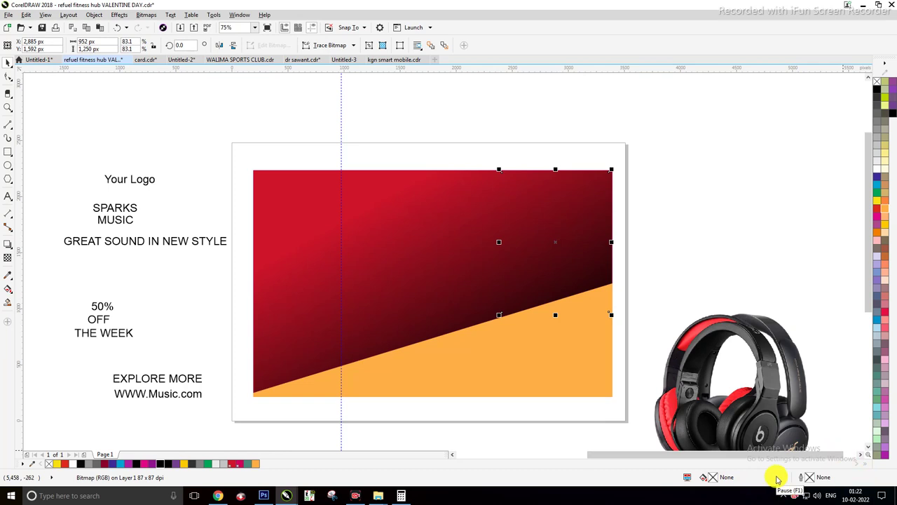
click(774, 477)
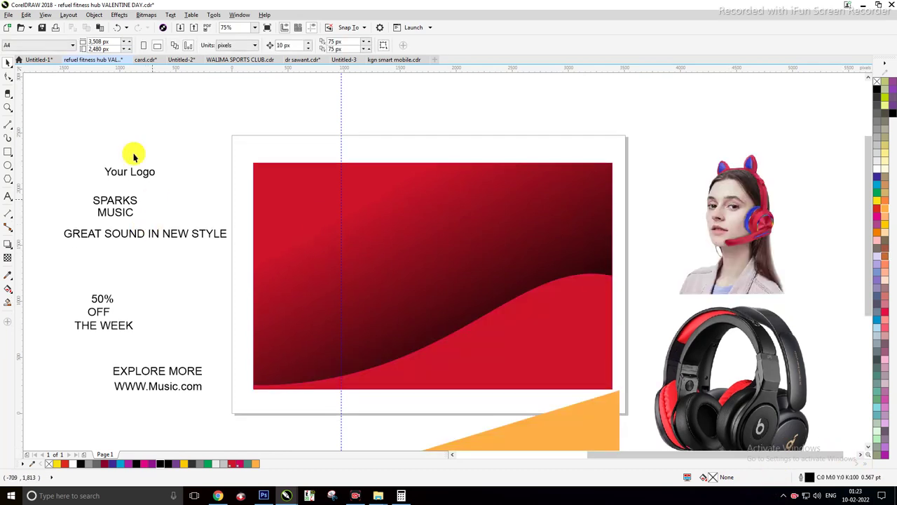
Lengthen the wavy upper shape's fountain fill, placing its red start near the upper-left corner and its black end below the page.
click(8, 290)
click(406, 283)
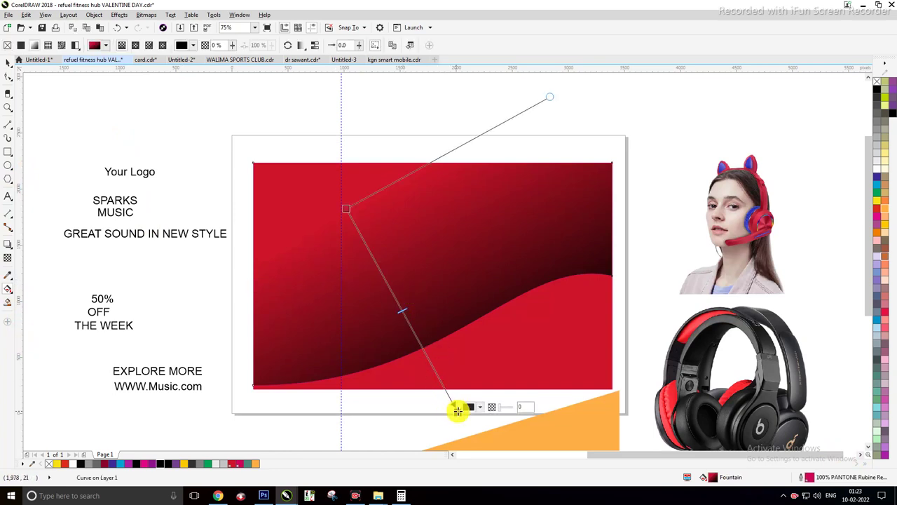
drag(457, 412, 493, 441)
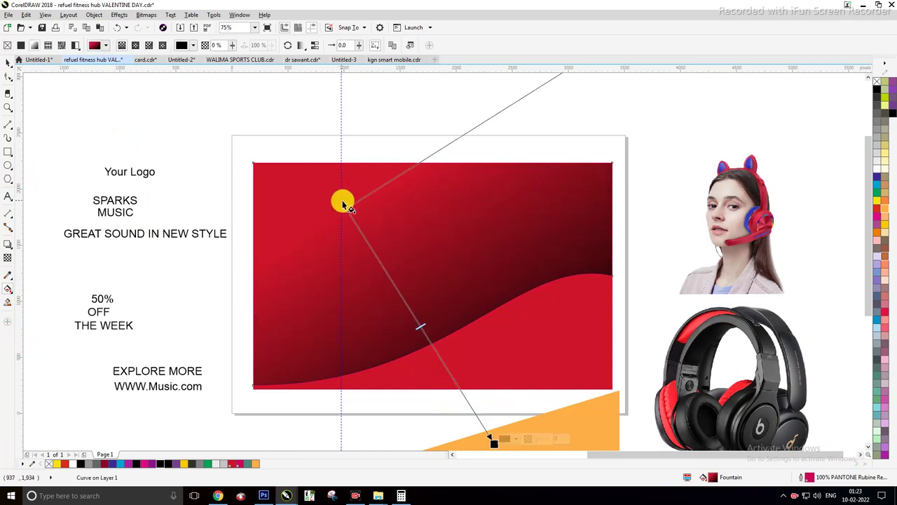
drag(346, 206, 298, 185)
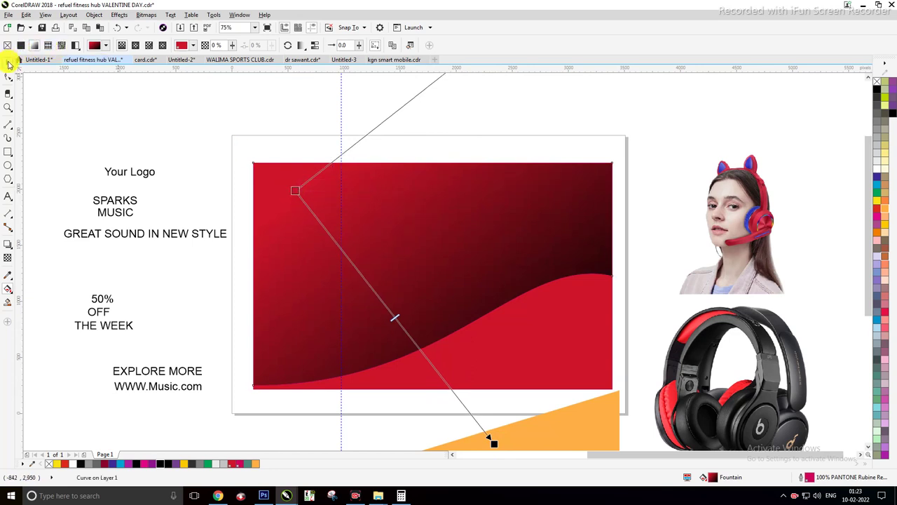
click(9, 74)
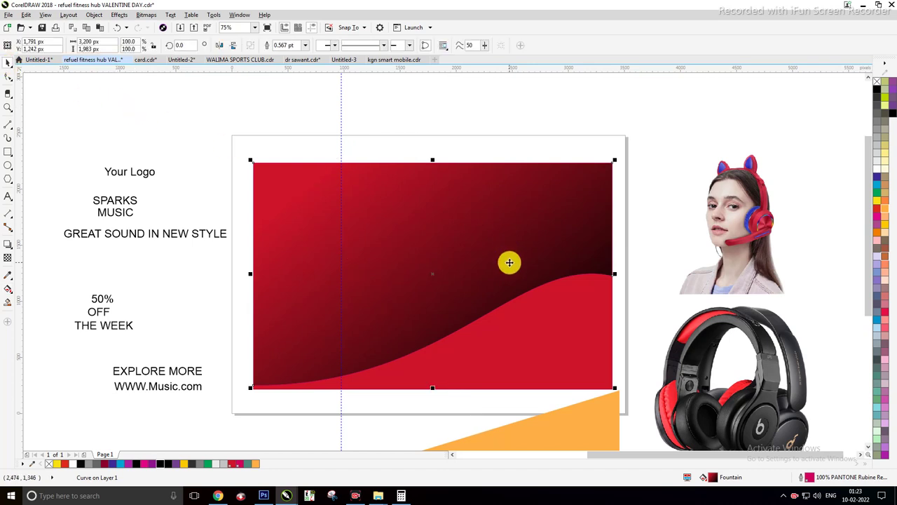
click(100, 117)
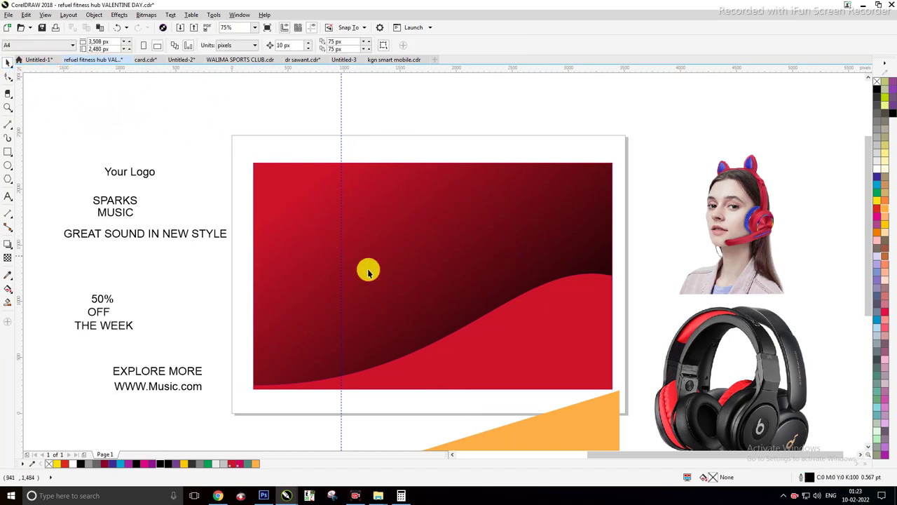
Apply a linear fountain fill to the lower wavy shape, running from red near its right edge to Light Orange below its middle.
click(498, 354)
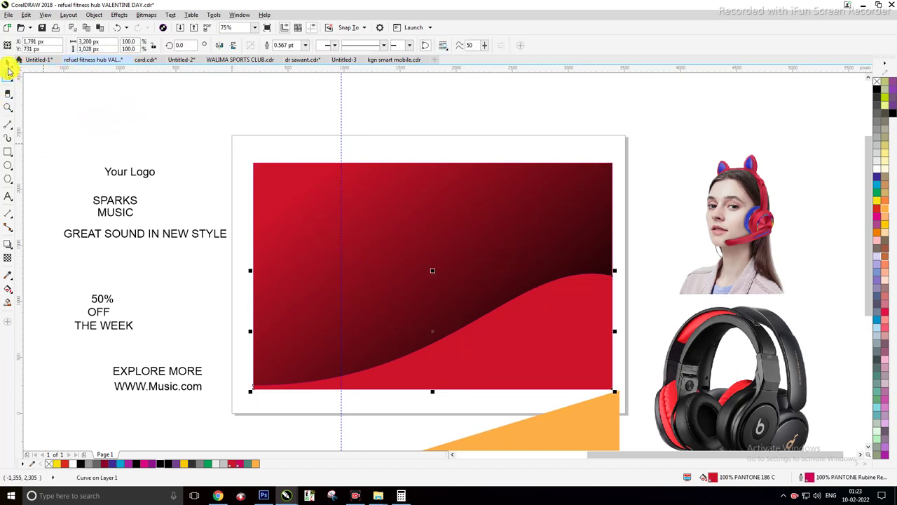
click(8, 291)
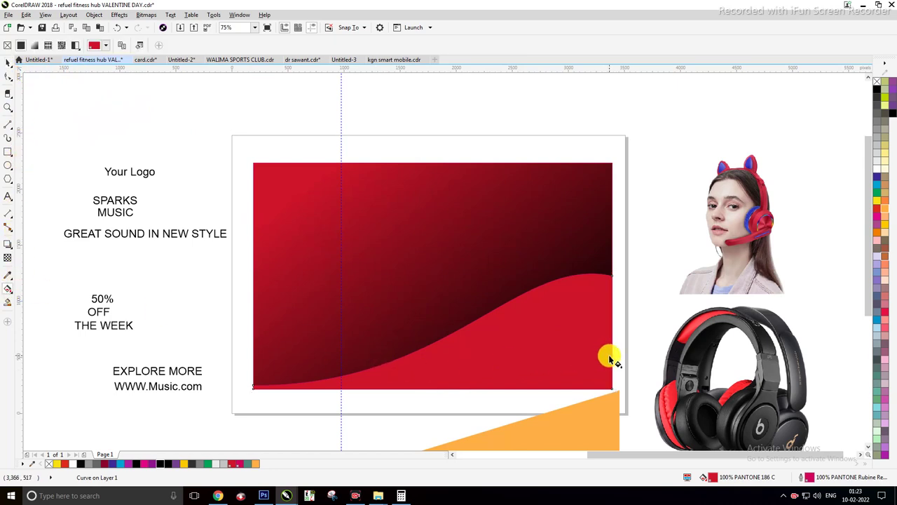
drag(609, 357, 427, 405)
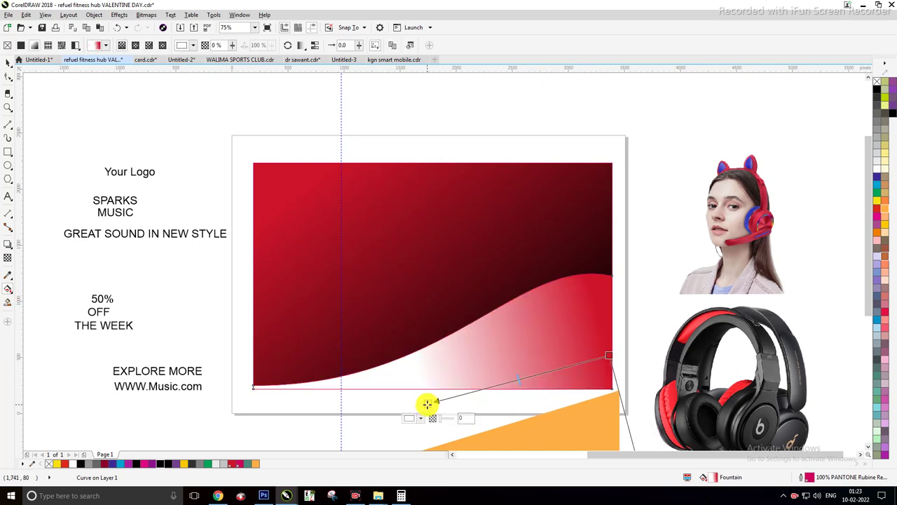
click(249, 466)
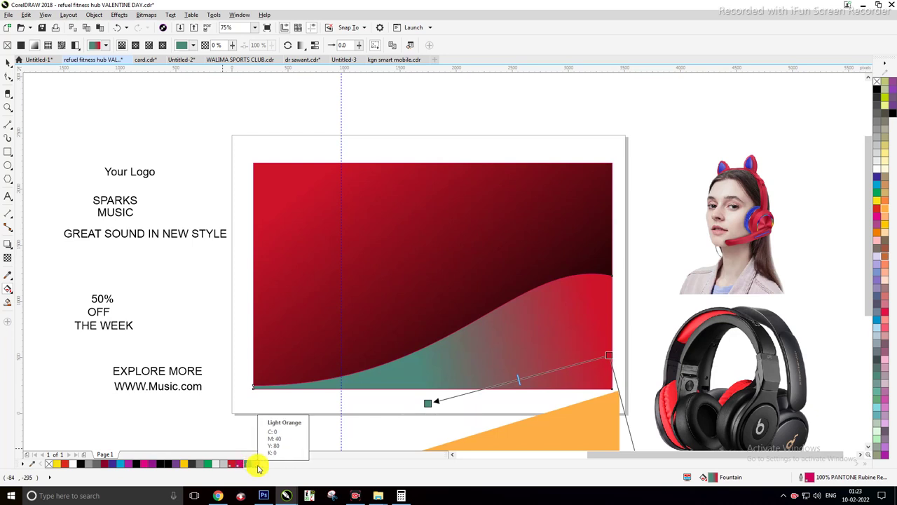
click(258, 465)
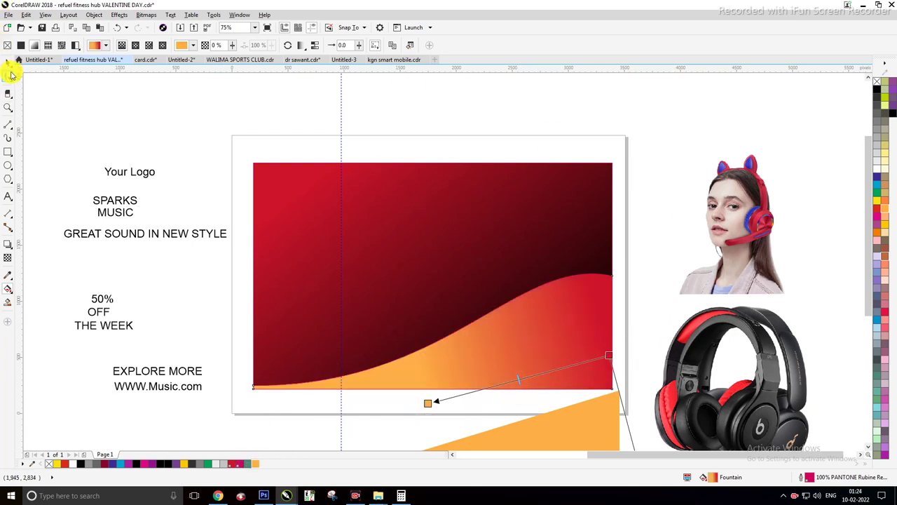
click(8, 63)
click(244, 100)
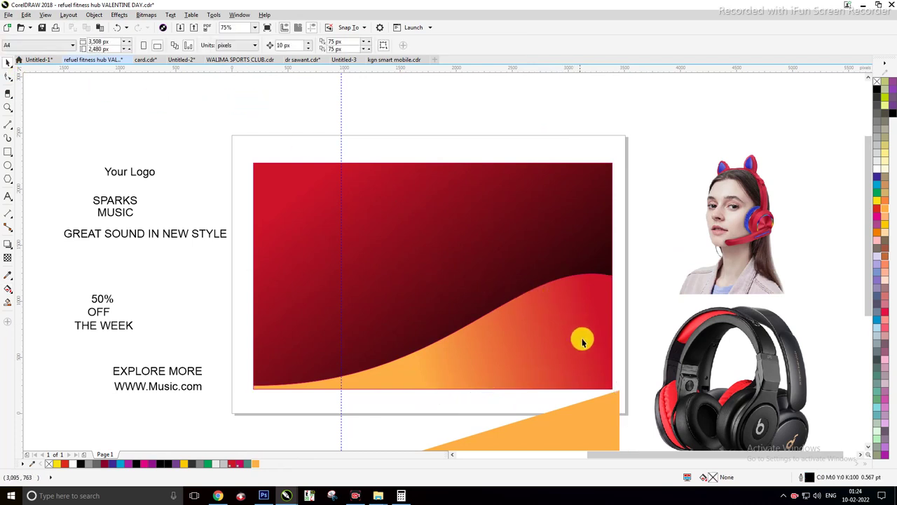
Delete the leftover orange shape below the banner and remove the outline from the background shapes.
drag(591, 419, 587, 433)
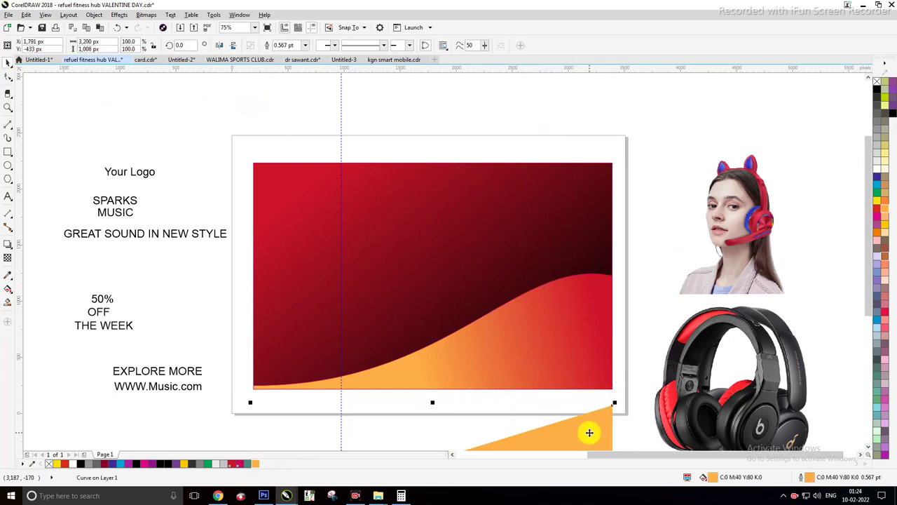
key(Delete)
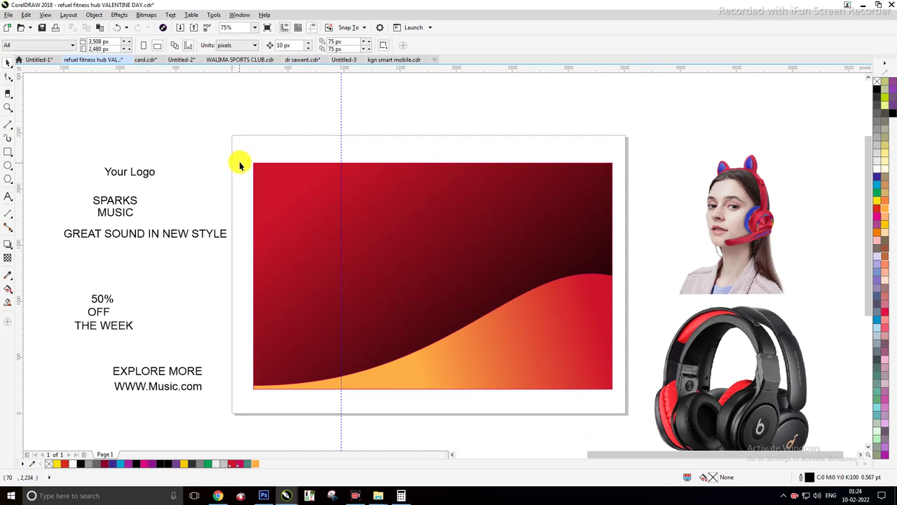
drag(242, 151, 629, 429)
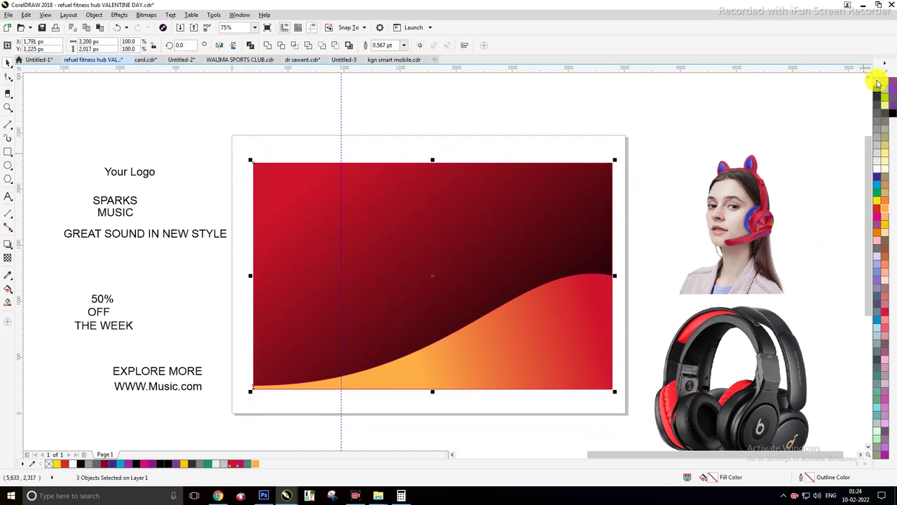
click(633, 131)
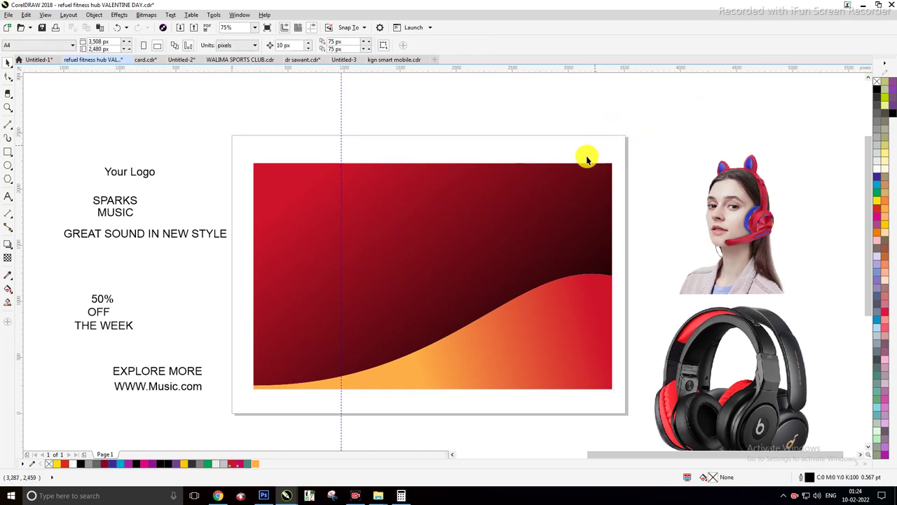
Try placing the headset woman's picture, scaled to about 755 × 992 px, in the banner's lower-right corner.
drag(738, 215, 567, 216)
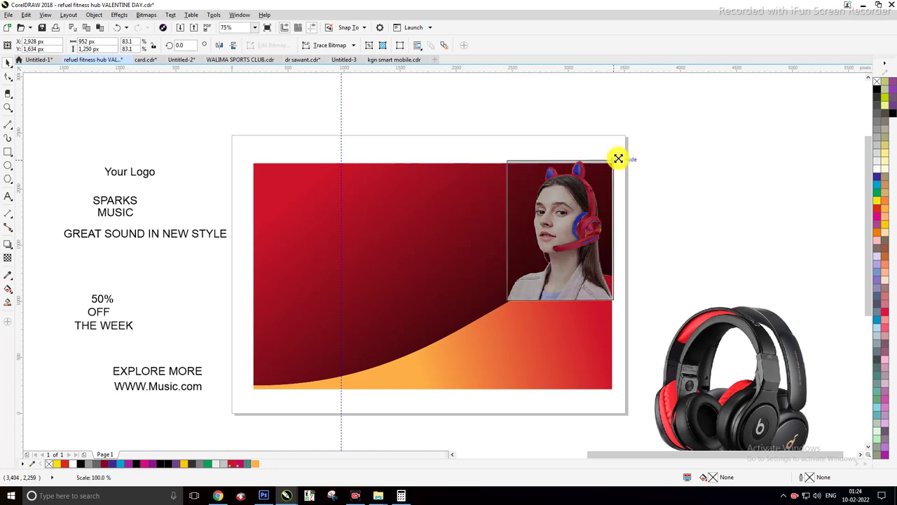
drag(619, 158, 618, 159)
click(685, 156)
drag(581, 215, 575, 306)
drag(616, 245, 629, 258)
click(675, 241)
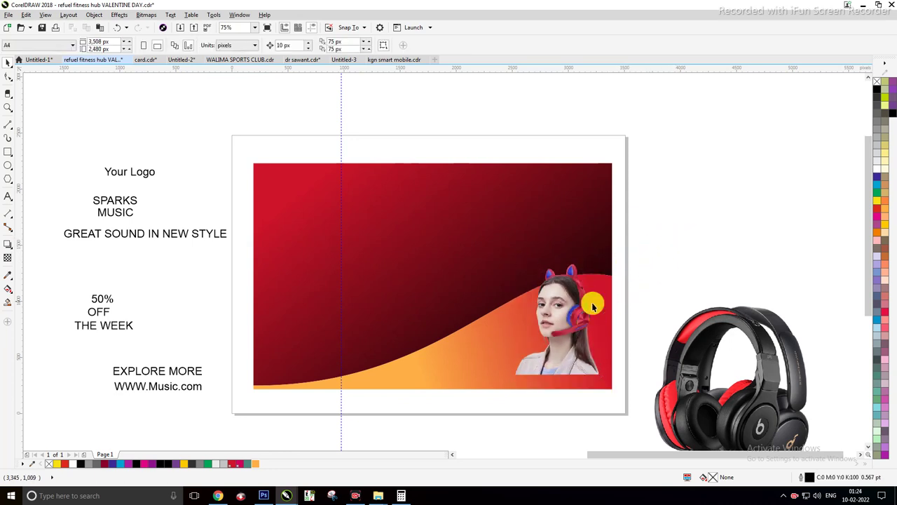
drag(571, 311, 582, 325)
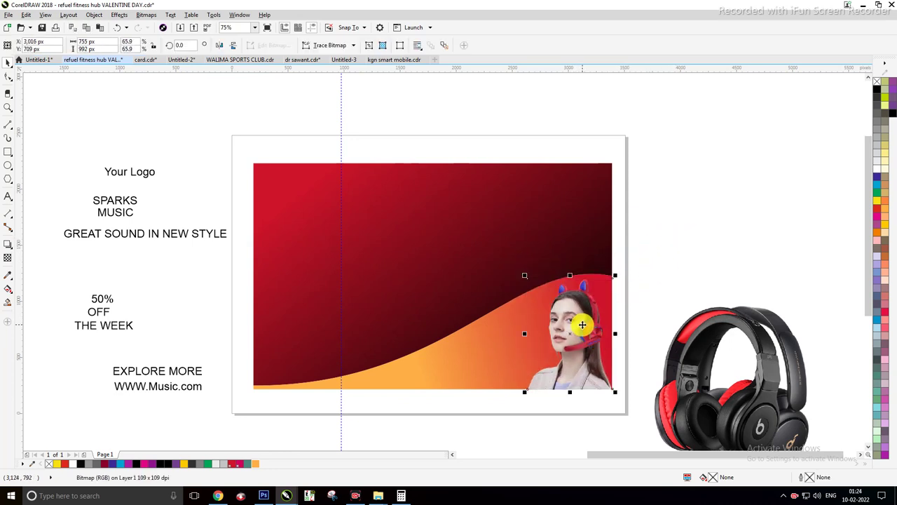
click(662, 302)
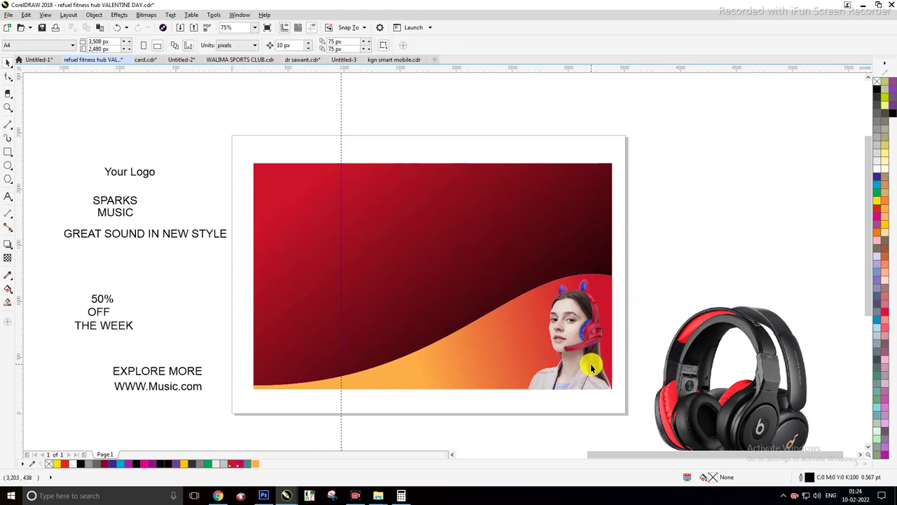
scroll(590, 363, up, 2)
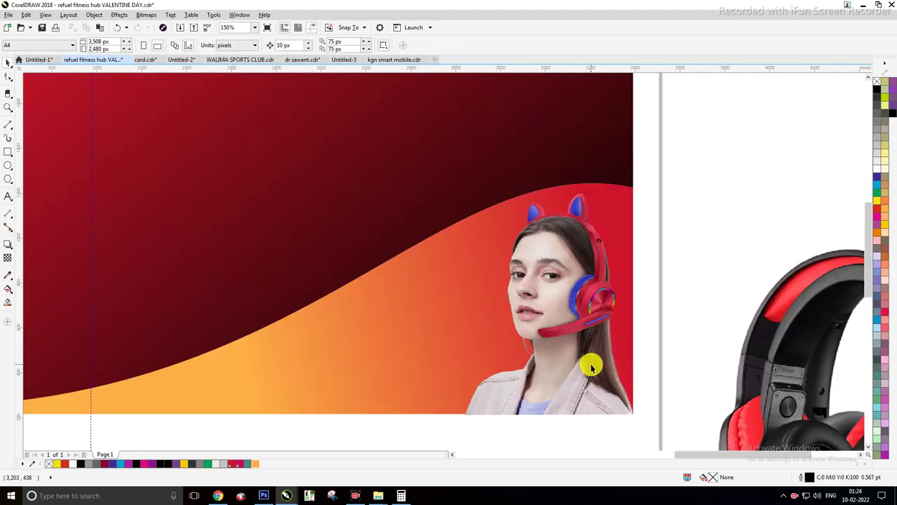
scroll(590, 363, down, 2)
Enlarge the woman's picture to about 844 × 1,108 px and move it to the banner's upper-right corner.
click(581, 345)
drag(600, 283, 608, 271)
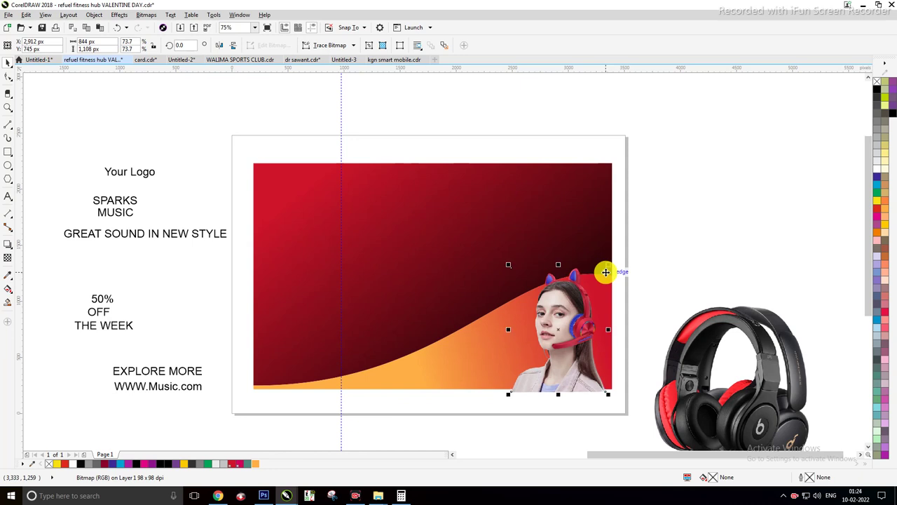
drag(606, 272, 606, 264)
drag(570, 313, 576, 210)
click(690, 222)
Bring the red-to-orange wavy shape in front of the woman's picture so it overlaps the picture's lower edge.
click(577, 307)
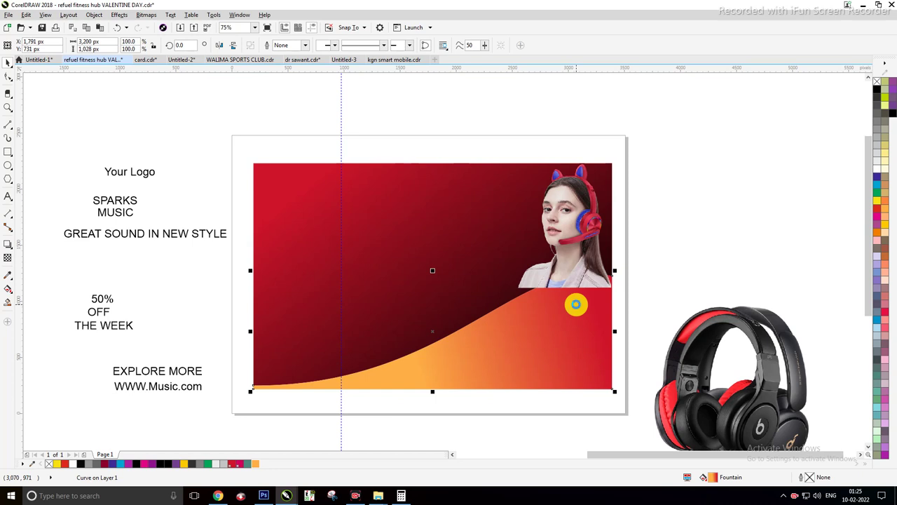
key(ctrl+Page_Up)
click(715, 236)
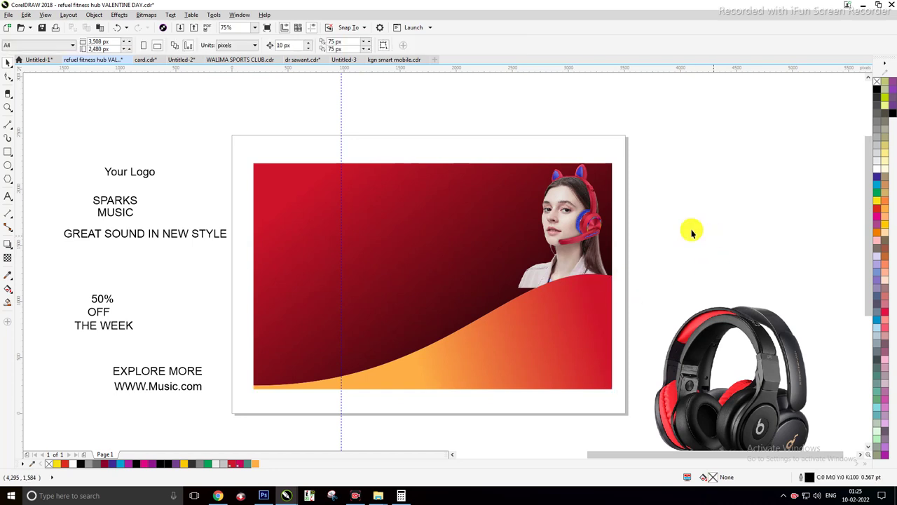
Enlarge the woman's picture to about 925 × 1,214 px and align it with the banner's right edge, tucked behind the wave.
mouse_move(572, 218)
mouse_down()
mouse_move(572, 210)
mouse_move(572, 221)
mouse_up()
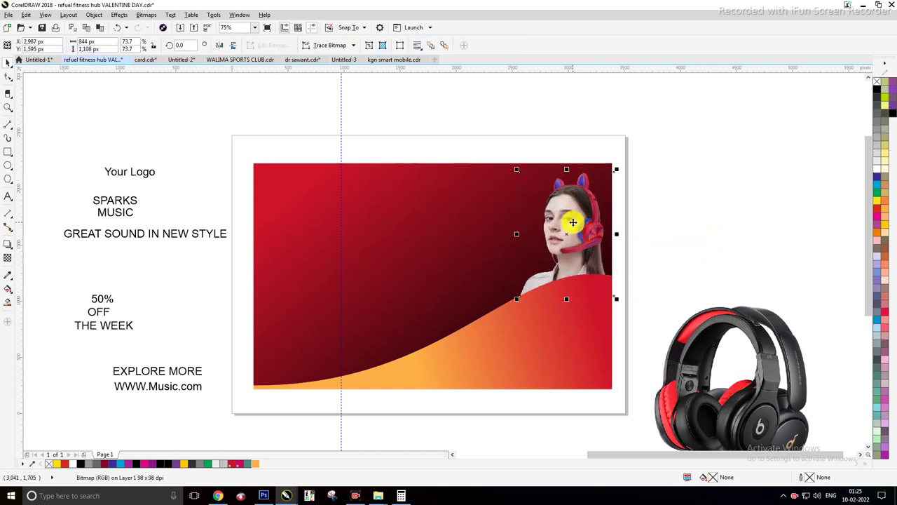
drag(619, 170, 624, 161)
drag(572, 196, 568, 188)
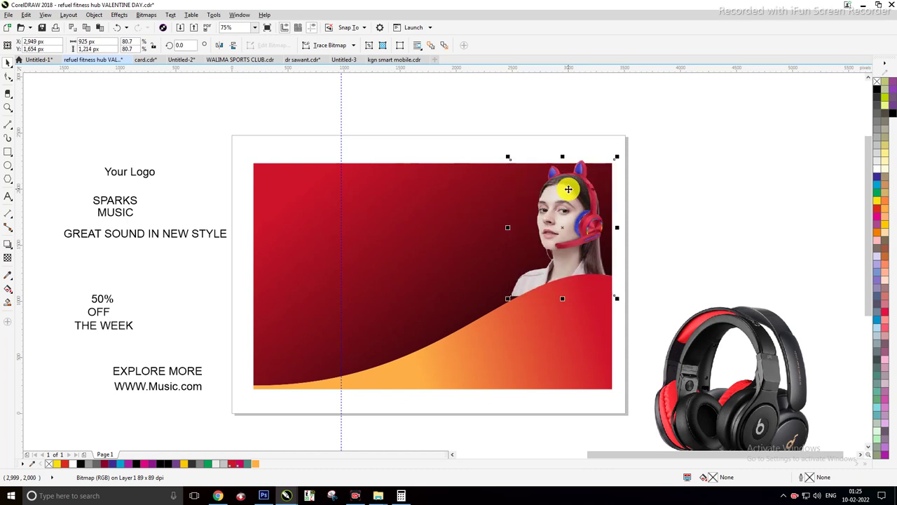
click(568, 189)
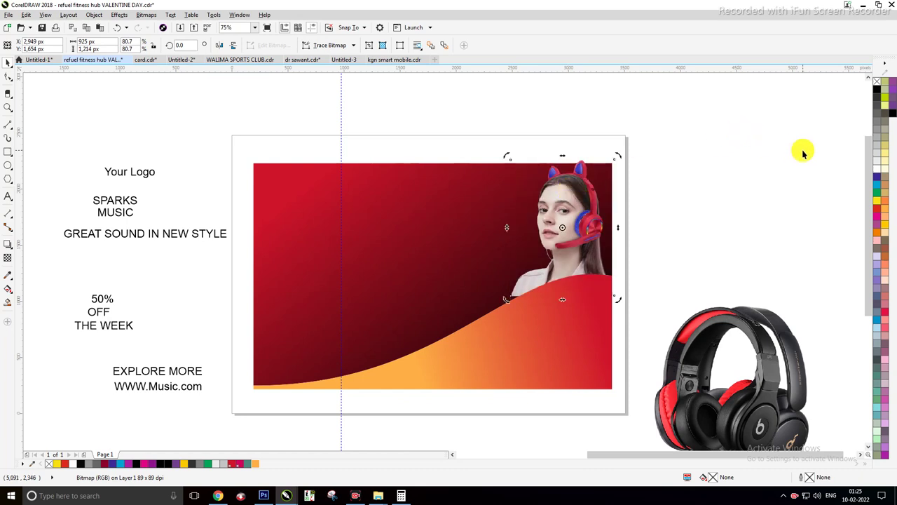
click(729, 187)
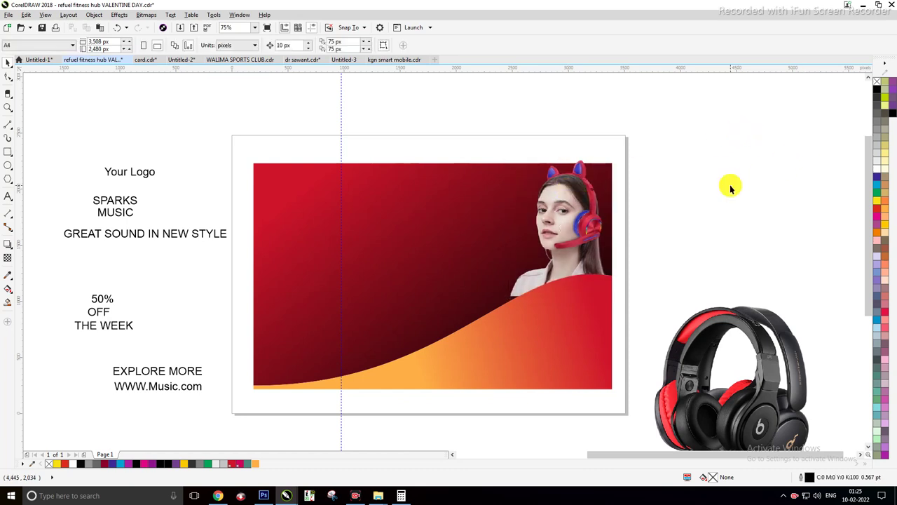
click(582, 215)
drag(577, 217, 578, 219)
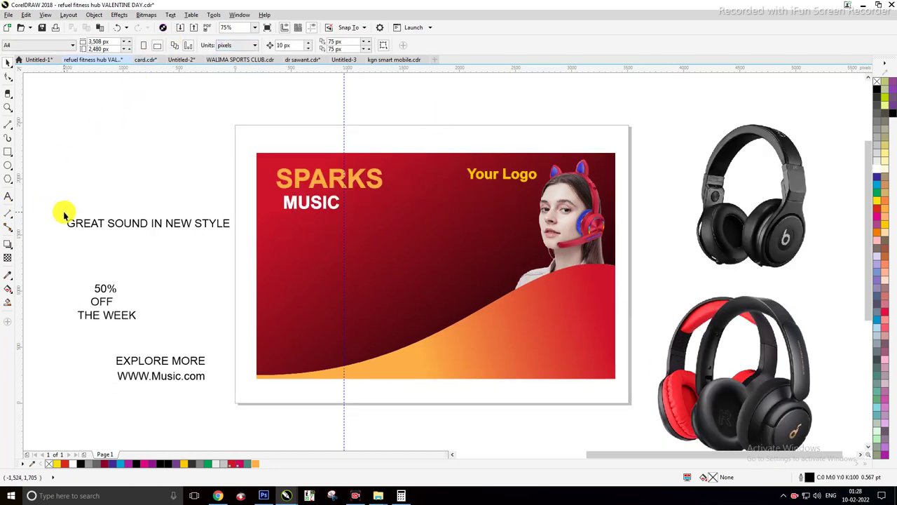
Set the "GREAT SOUND IN NEW STYLE" text to 18 pt and place it beneath MUSIC on the banner.
drag(56, 217, 242, 255)
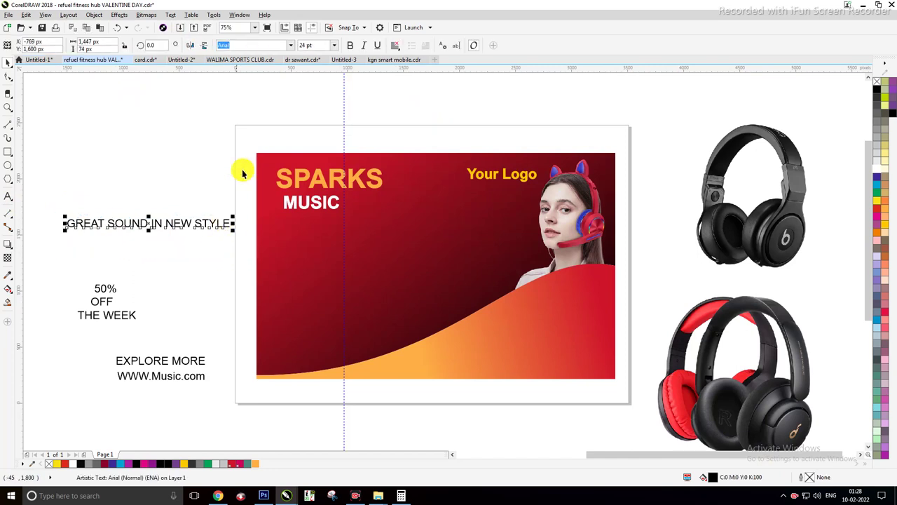
click(335, 45)
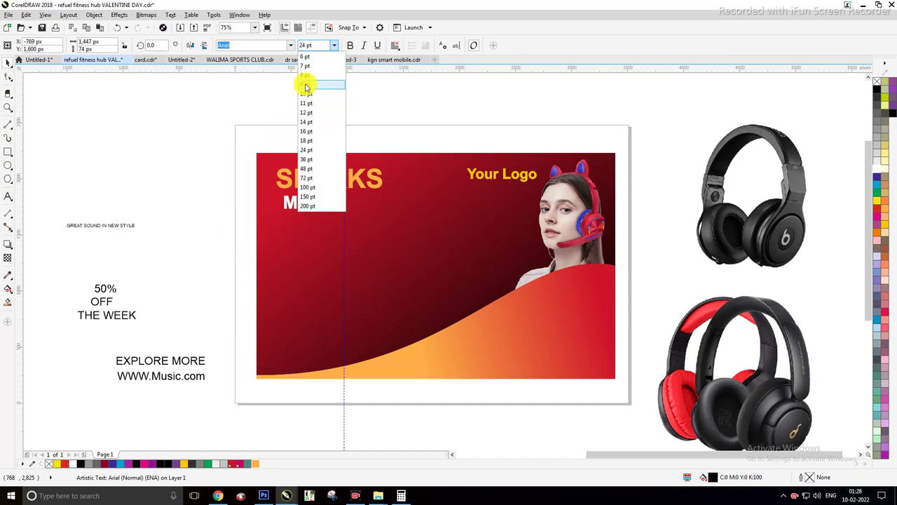
click(306, 141)
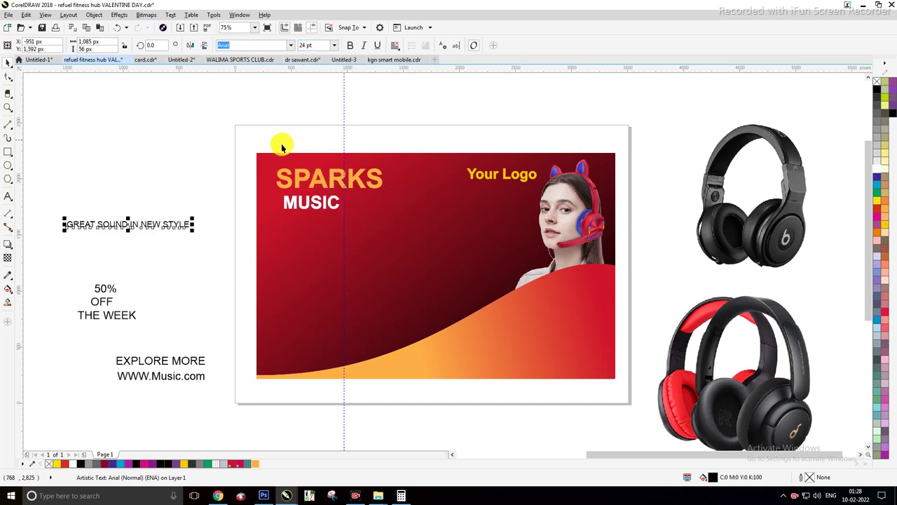
drag(163, 224, 366, 220)
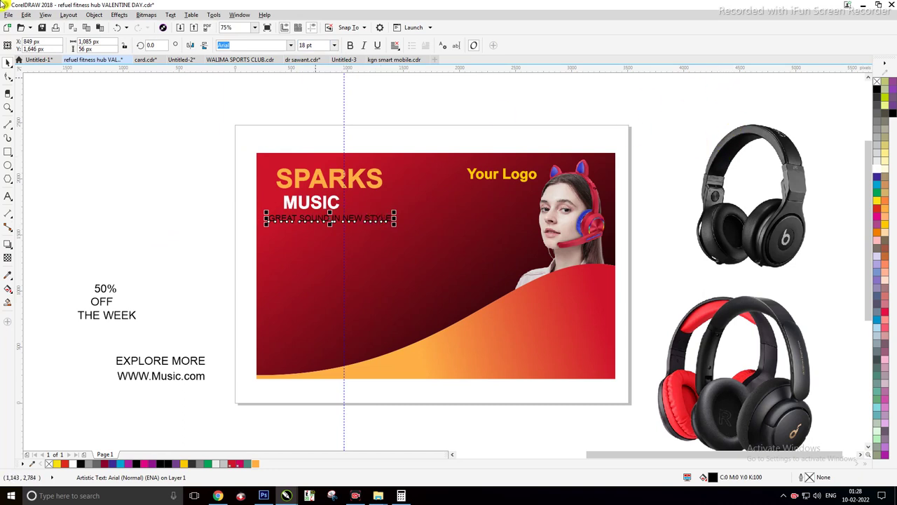
Fill the "GREAT SOUND IN NEW STYLE" tagline with white.
click(879, 174)
click(356, 252)
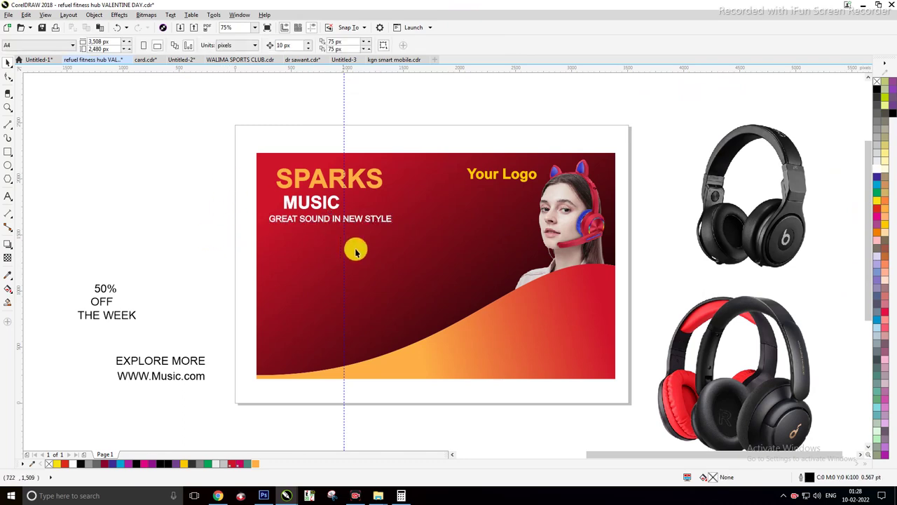
scroll(355, 225, up, 2)
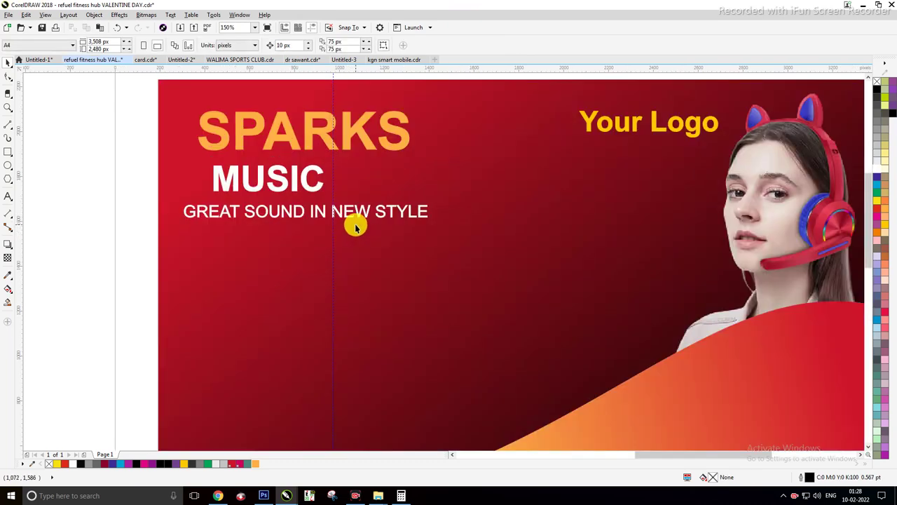
scroll(355, 227, down, 2)
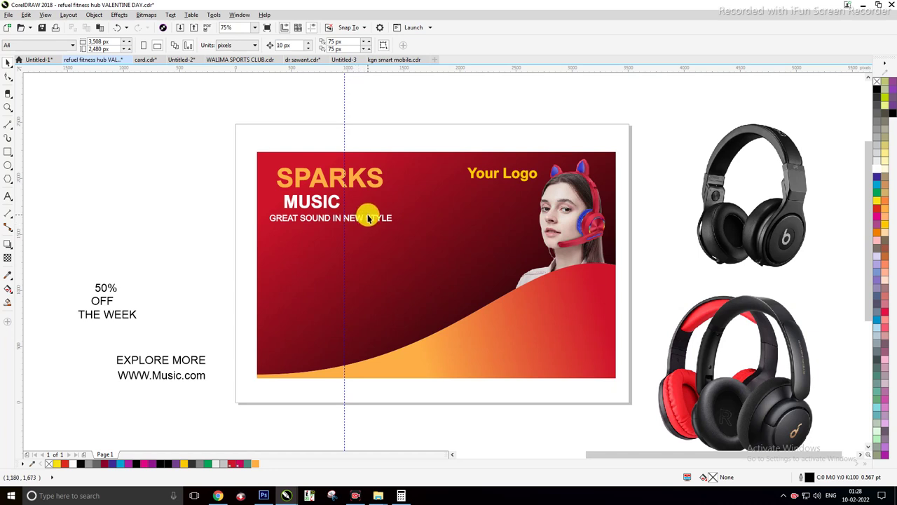
Draw a rectangle about 1,204 × 583 px and position it around the SPARKS MUSIC heading and its tagline.
click(9, 153)
drag(131, 151, 246, 213)
click(9, 64)
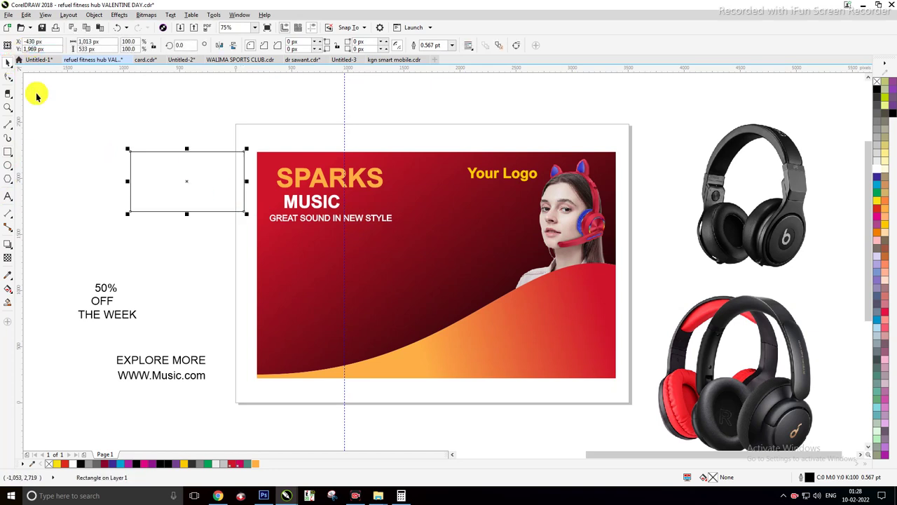
drag(191, 179, 229, 193)
click(197, 114)
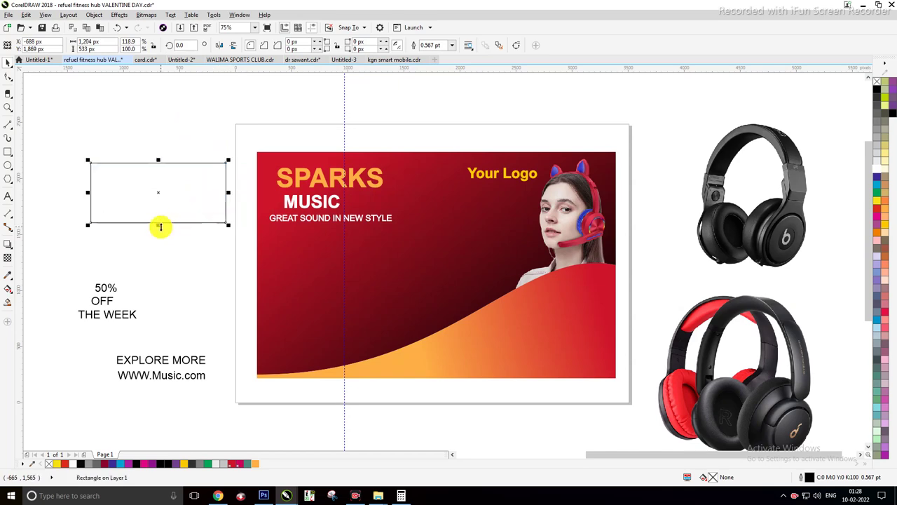
drag(160, 228, 215, 230)
click(150, 144)
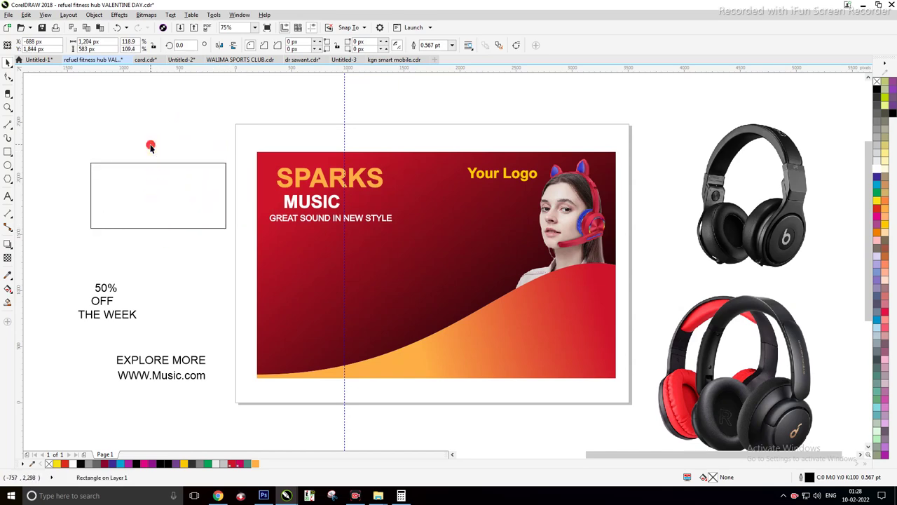
drag(158, 194, 329, 187)
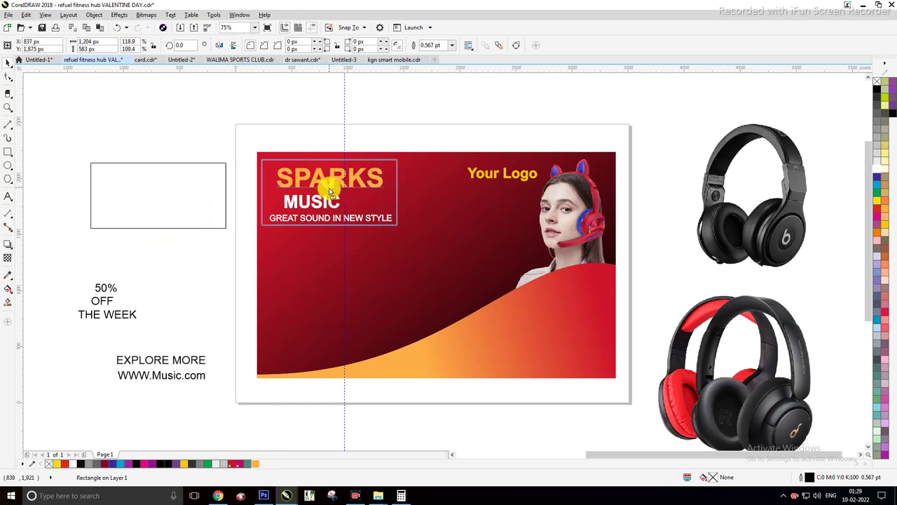
drag(329, 189, 330, 189)
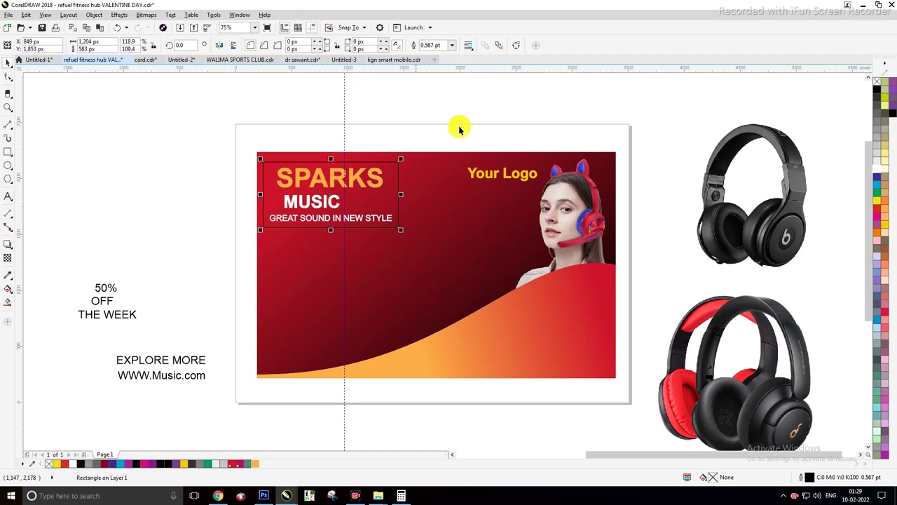
Give the rectangle around the SPARKS MUSIC heading a 1.5 pt white outline.
click(453, 47)
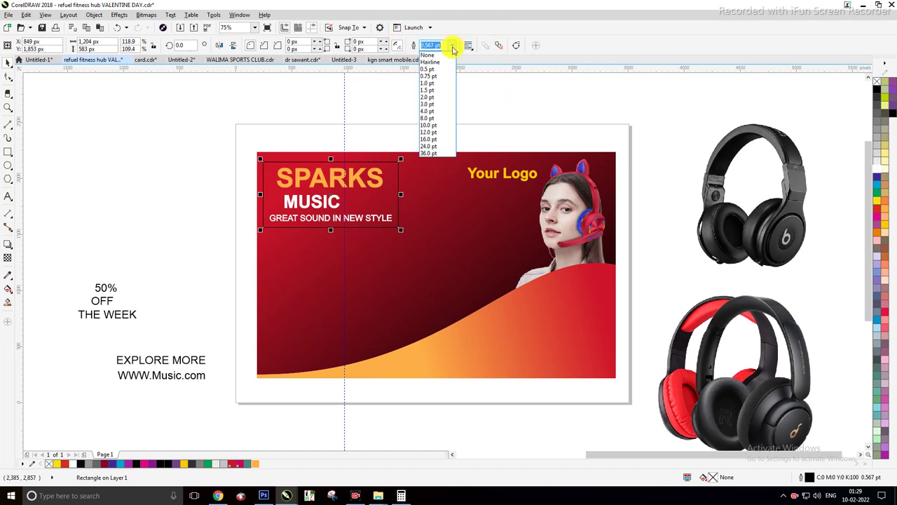
click(428, 90)
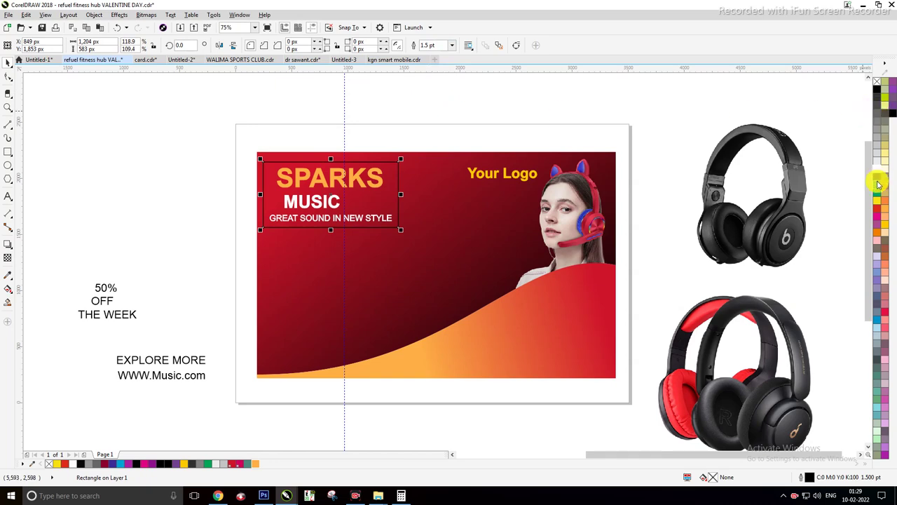
click(231, 102)
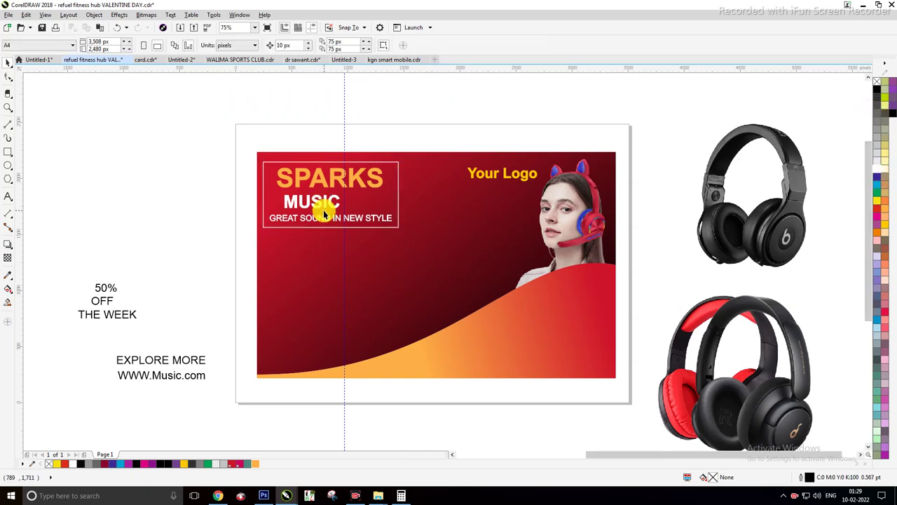
scroll(350, 212, up, 2)
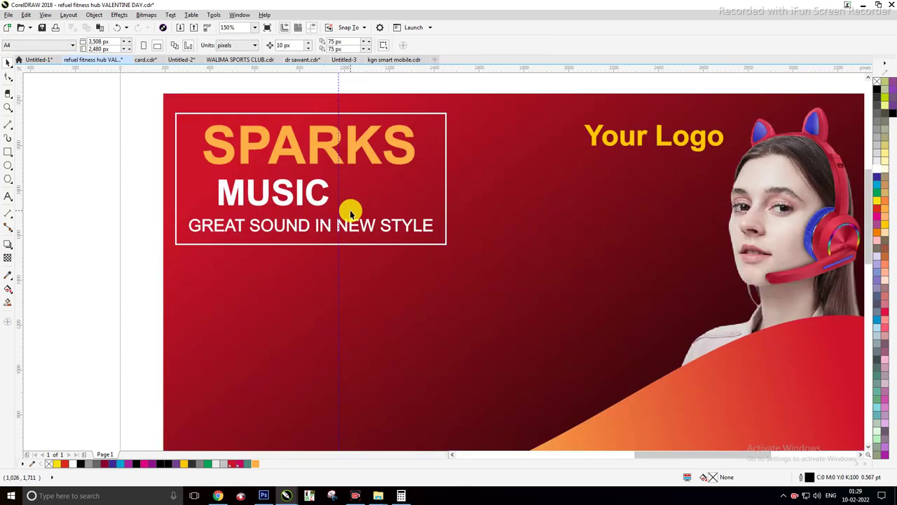
scroll(350, 210, down, 2)
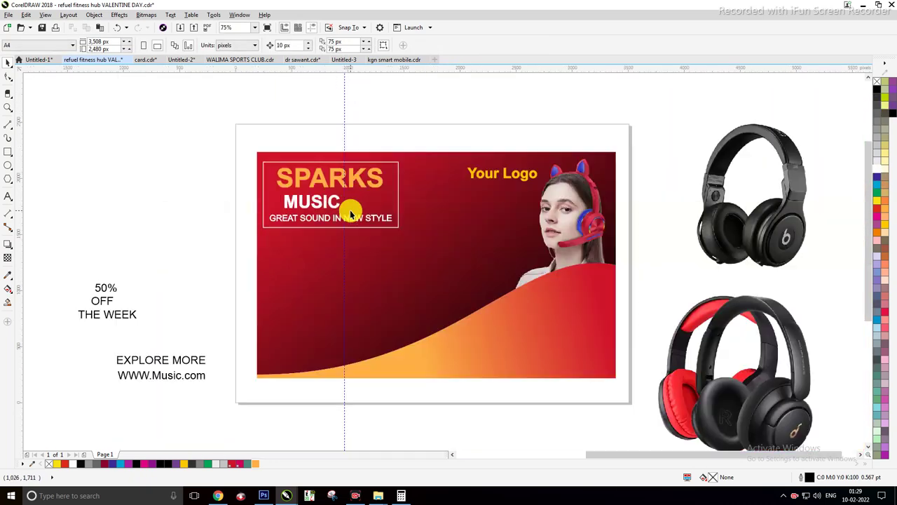
Underline the "Your Logo" text on the banner.
click(506, 180)
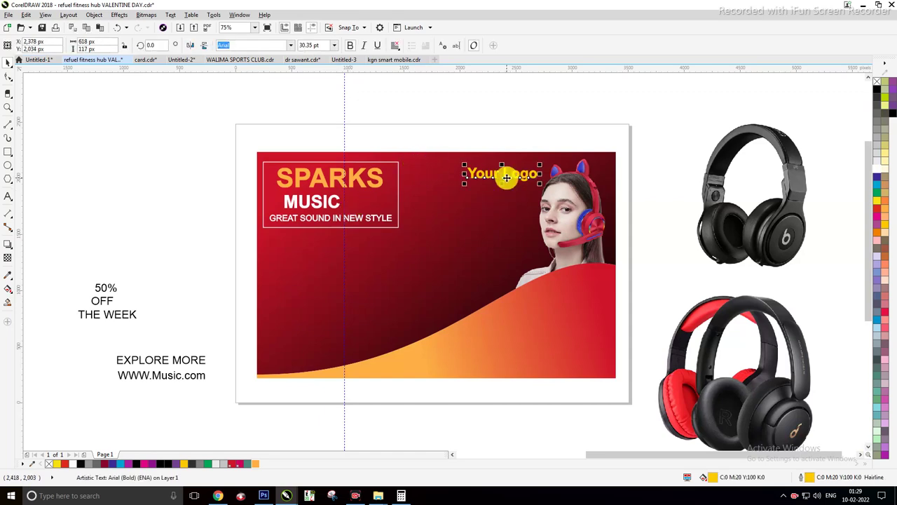
click(378, 47)
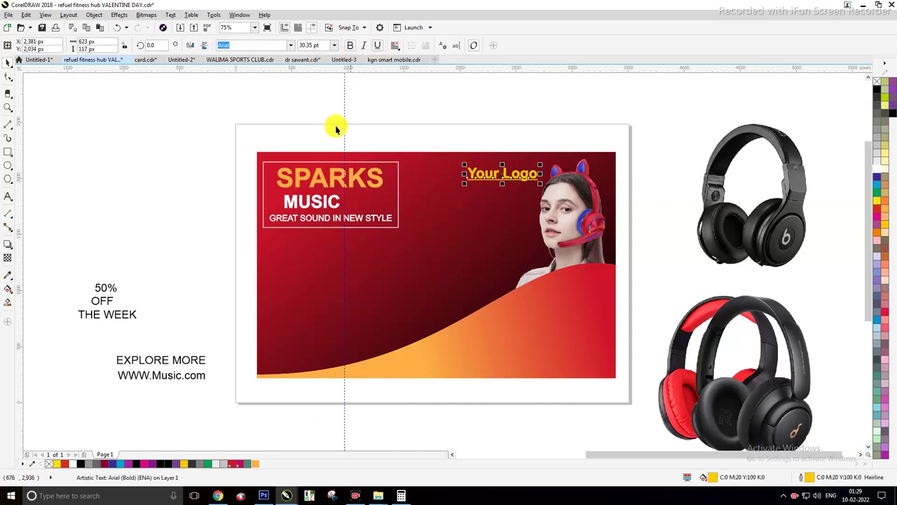
click(506, 126)
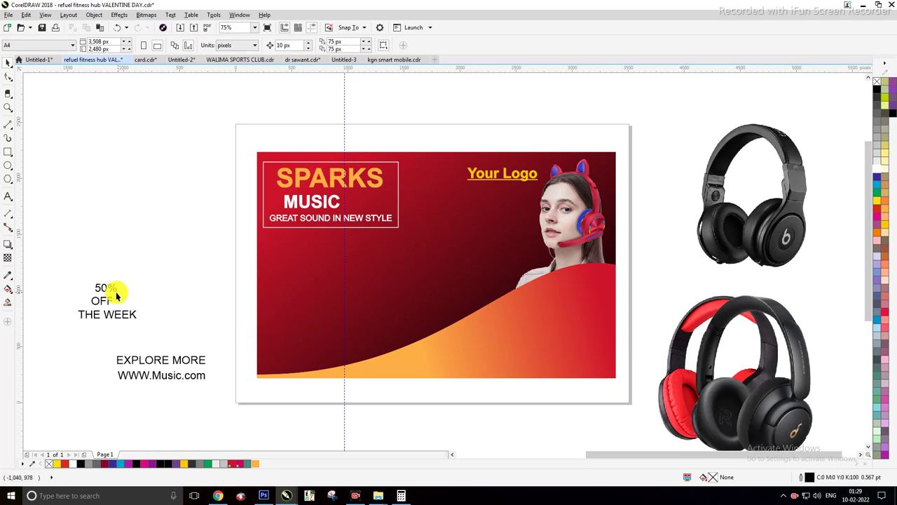
Enlarge the "50%" text to about 68.5 pt, position it above OFF beside the page, and make it bold.
drag(101, 290, 144, 220)
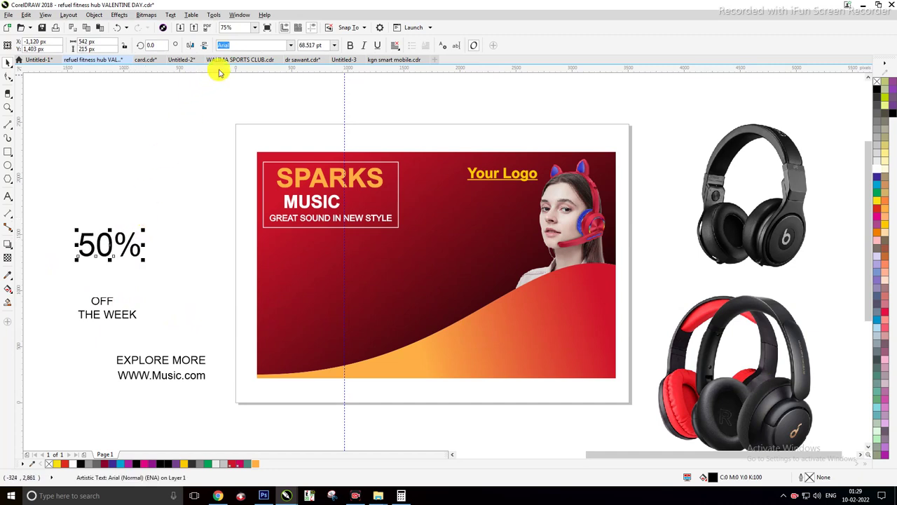
click(350, 48)
click(137, 179)
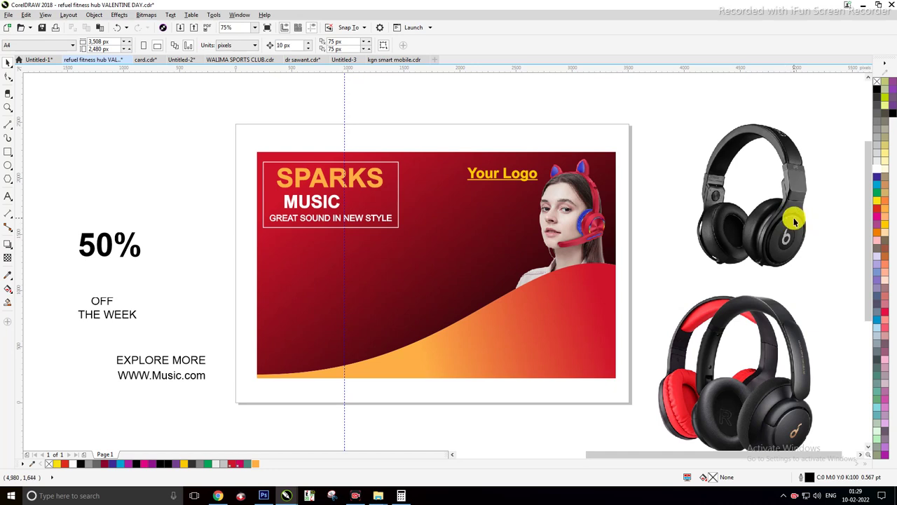
Draw a six-sided polygon above the 50% text beside the page and scale it to about 751 × 867 px.
click(8, 179)
drag(130, 154, 206, 223)
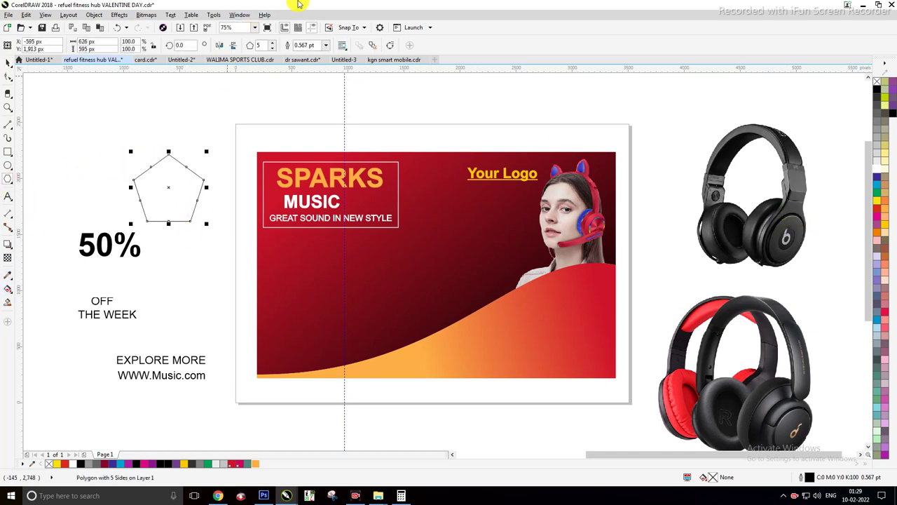
click(274, 43)
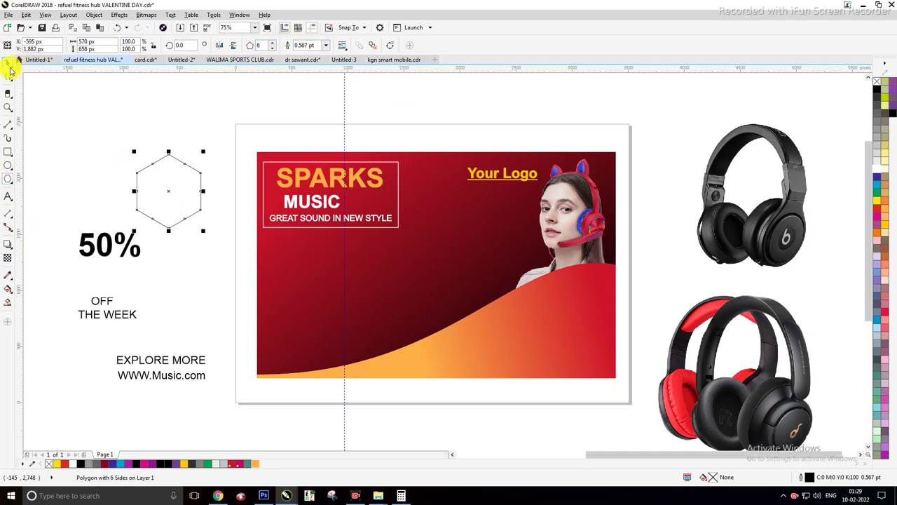
click(39, 97)
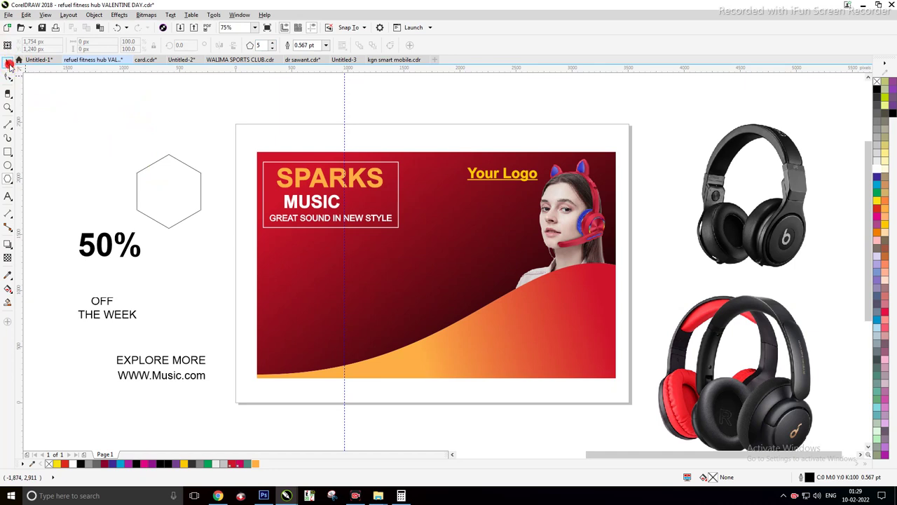
click(8, 63)
click(188, 163)
drag(203, 149, 213, 138)
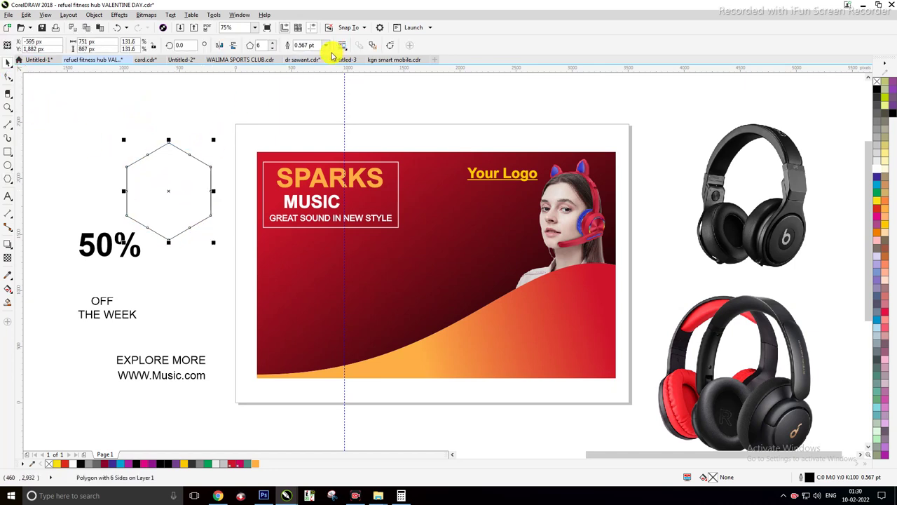
Set the hexagon's outline to 1.0 pt and colour it golden yellow.
click(325, 46)
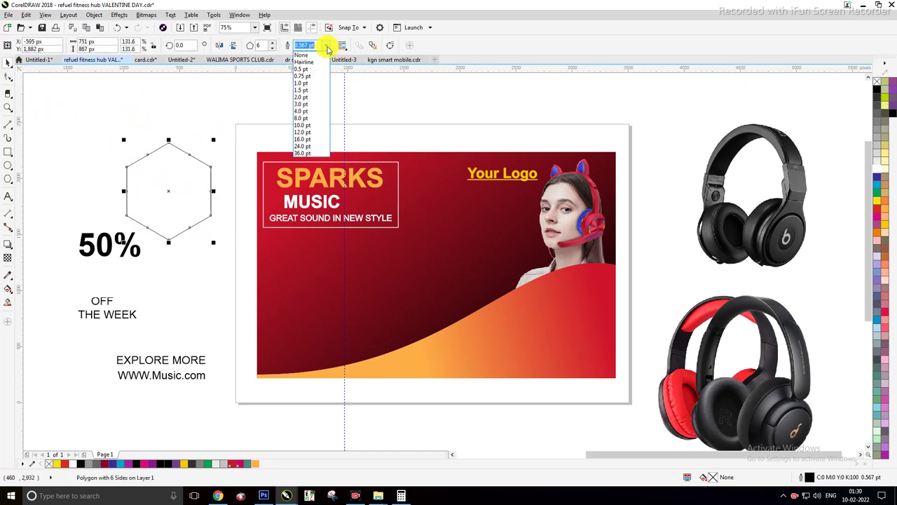
click(301, 83)
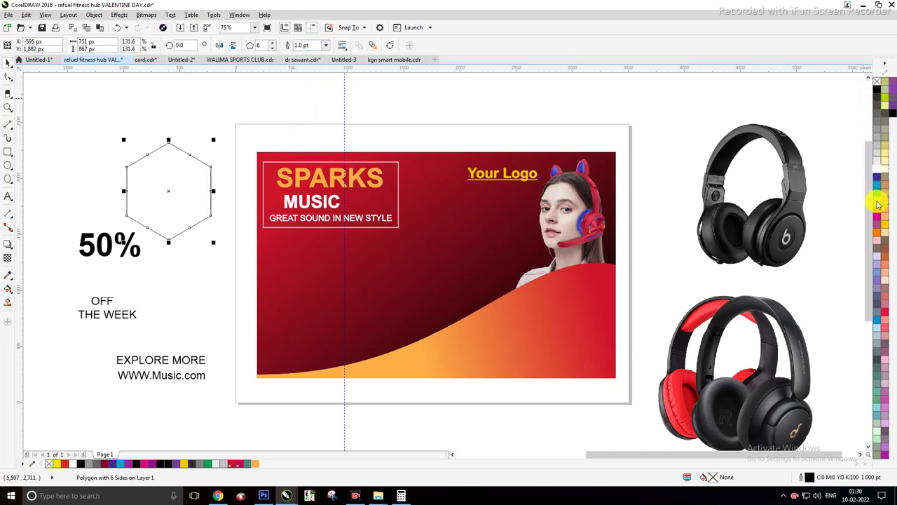
right_click(887, 223)
click(204, 112)
Move the hexagon onto the banner, enlarge it slightly, and place it beside the woman's picture, overlapping the wave's edge.
drag(185, 177, 483, 265)
drag(482, 264, 515, 213)
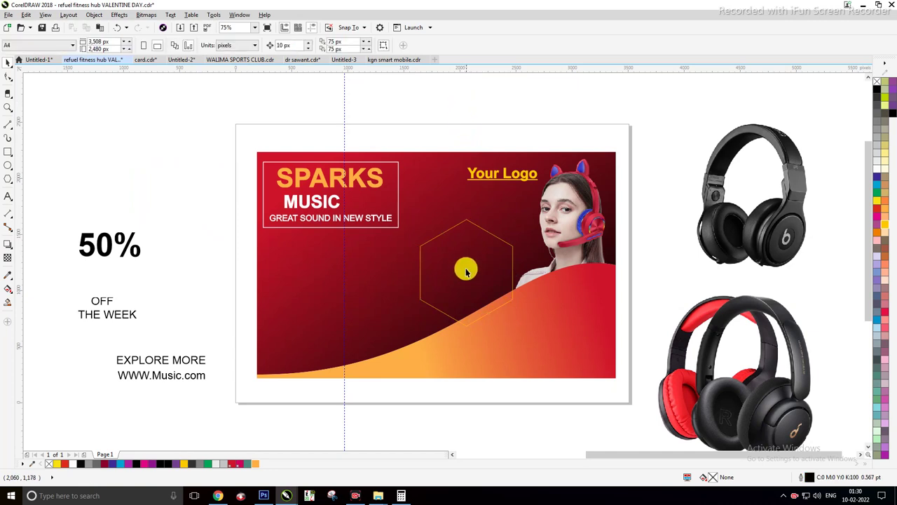
drag(467, 266, 470, 265)
click(535, 116)
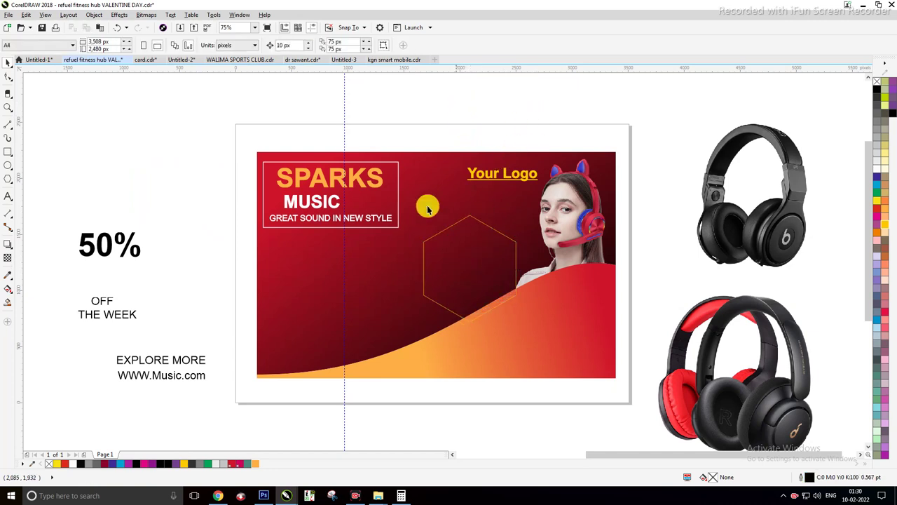
Shrink the all-black headphone picture to about 781 × 991 px and move it over the hexagon on the banner.
click(796, 184)
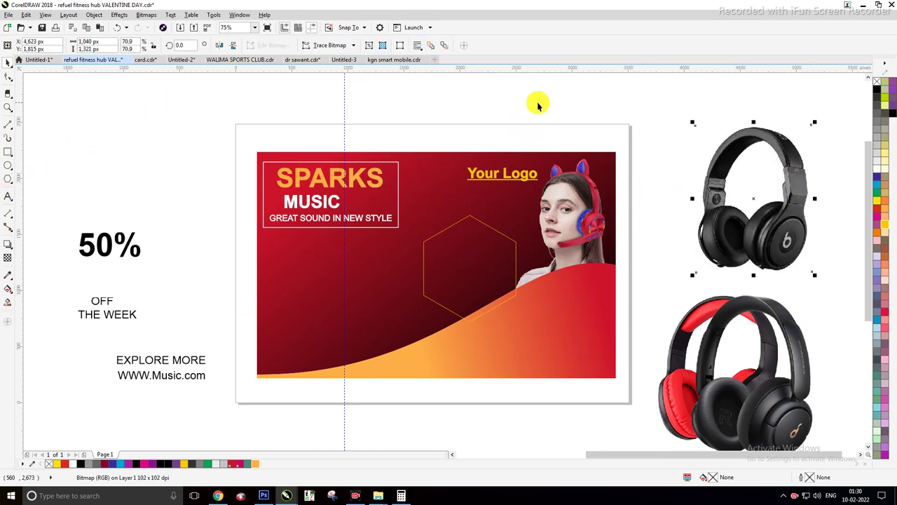
drag(815, 123, 816, 139)
click(805, 145)
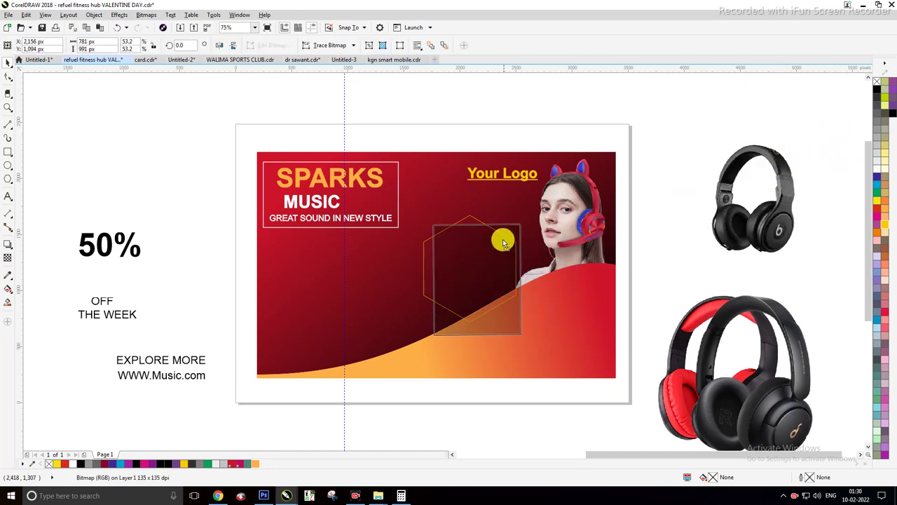